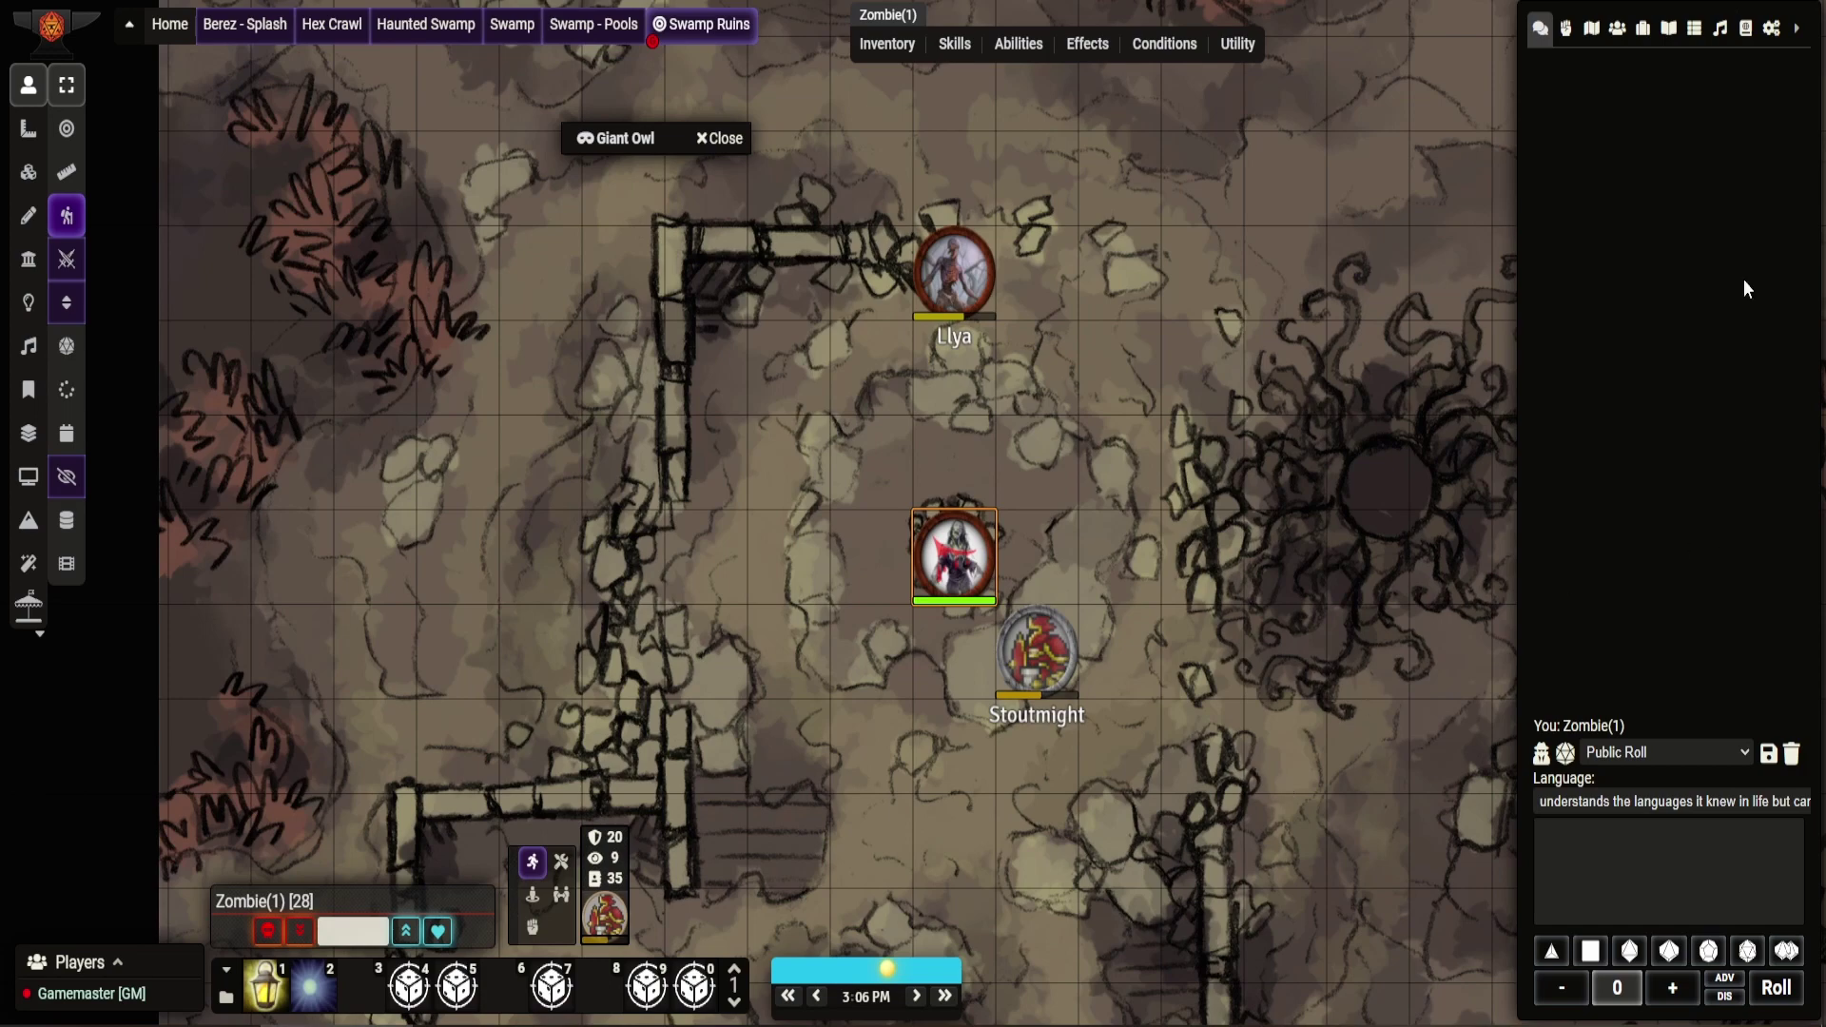
Open the game's module settings, filter the modules by "tok" and expand the Tokenizer section
click(1771, 27)
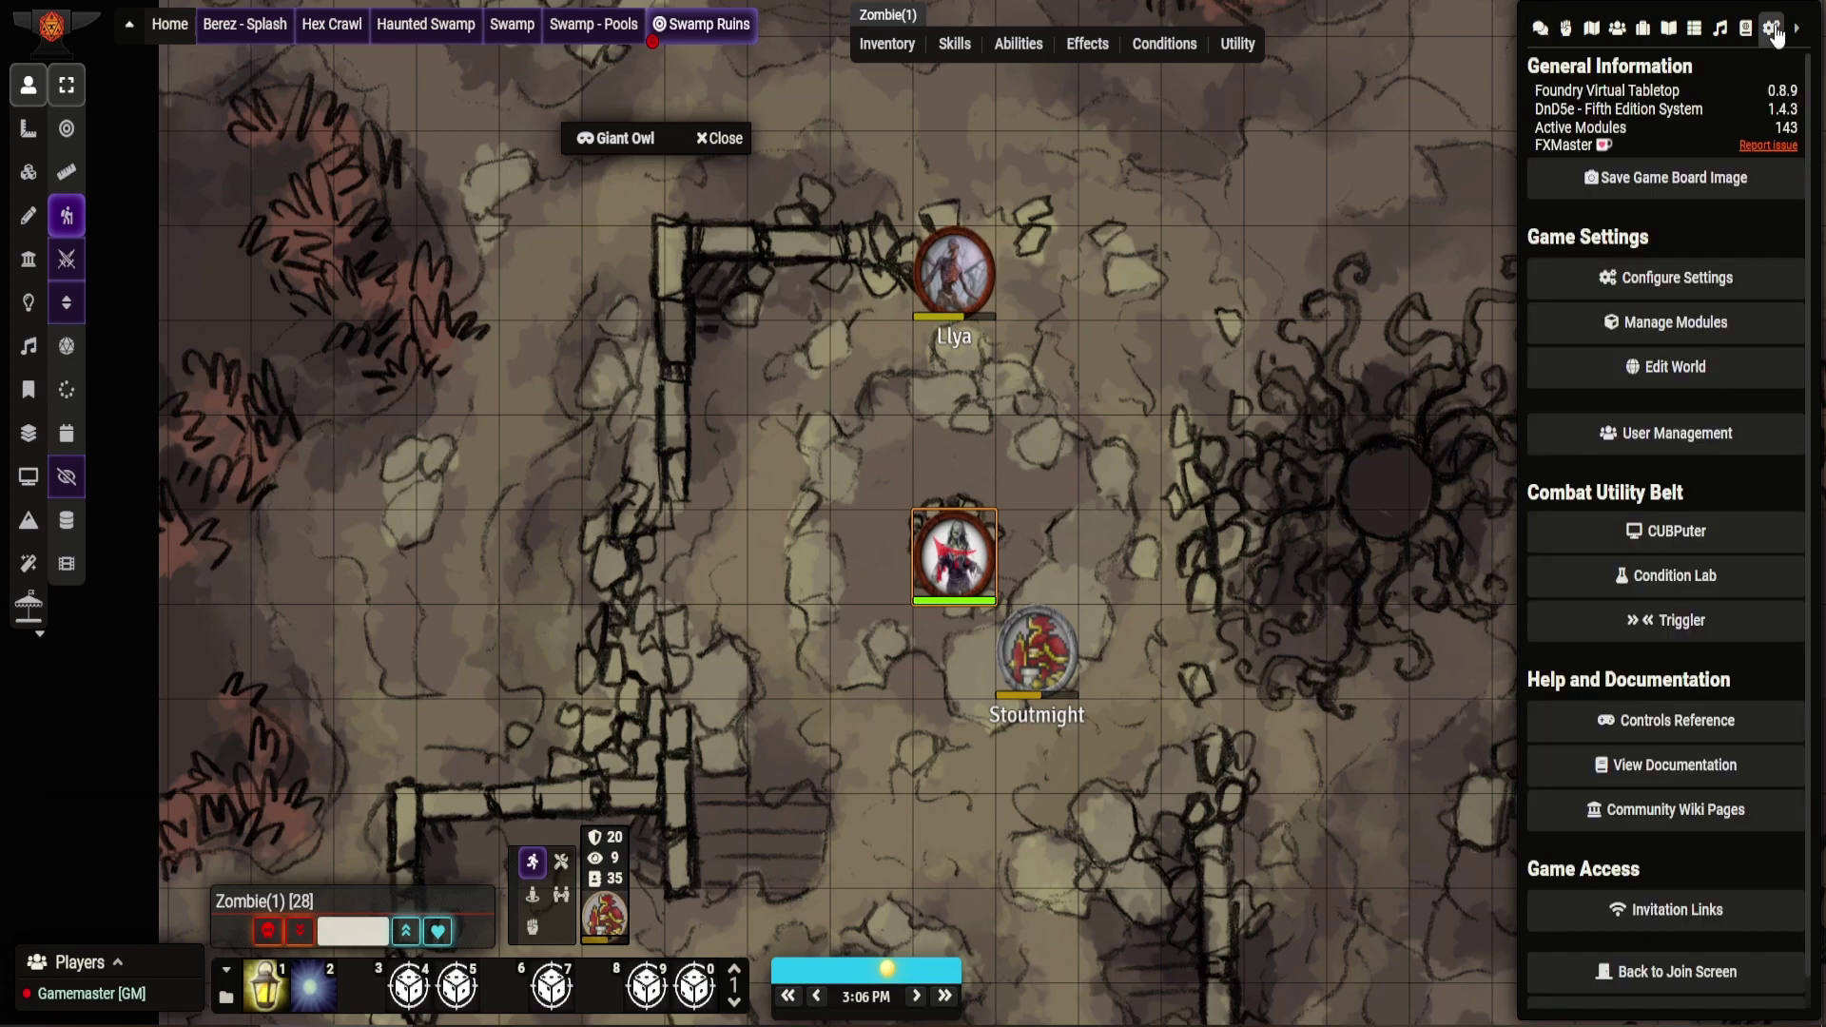
click(1669, 281)
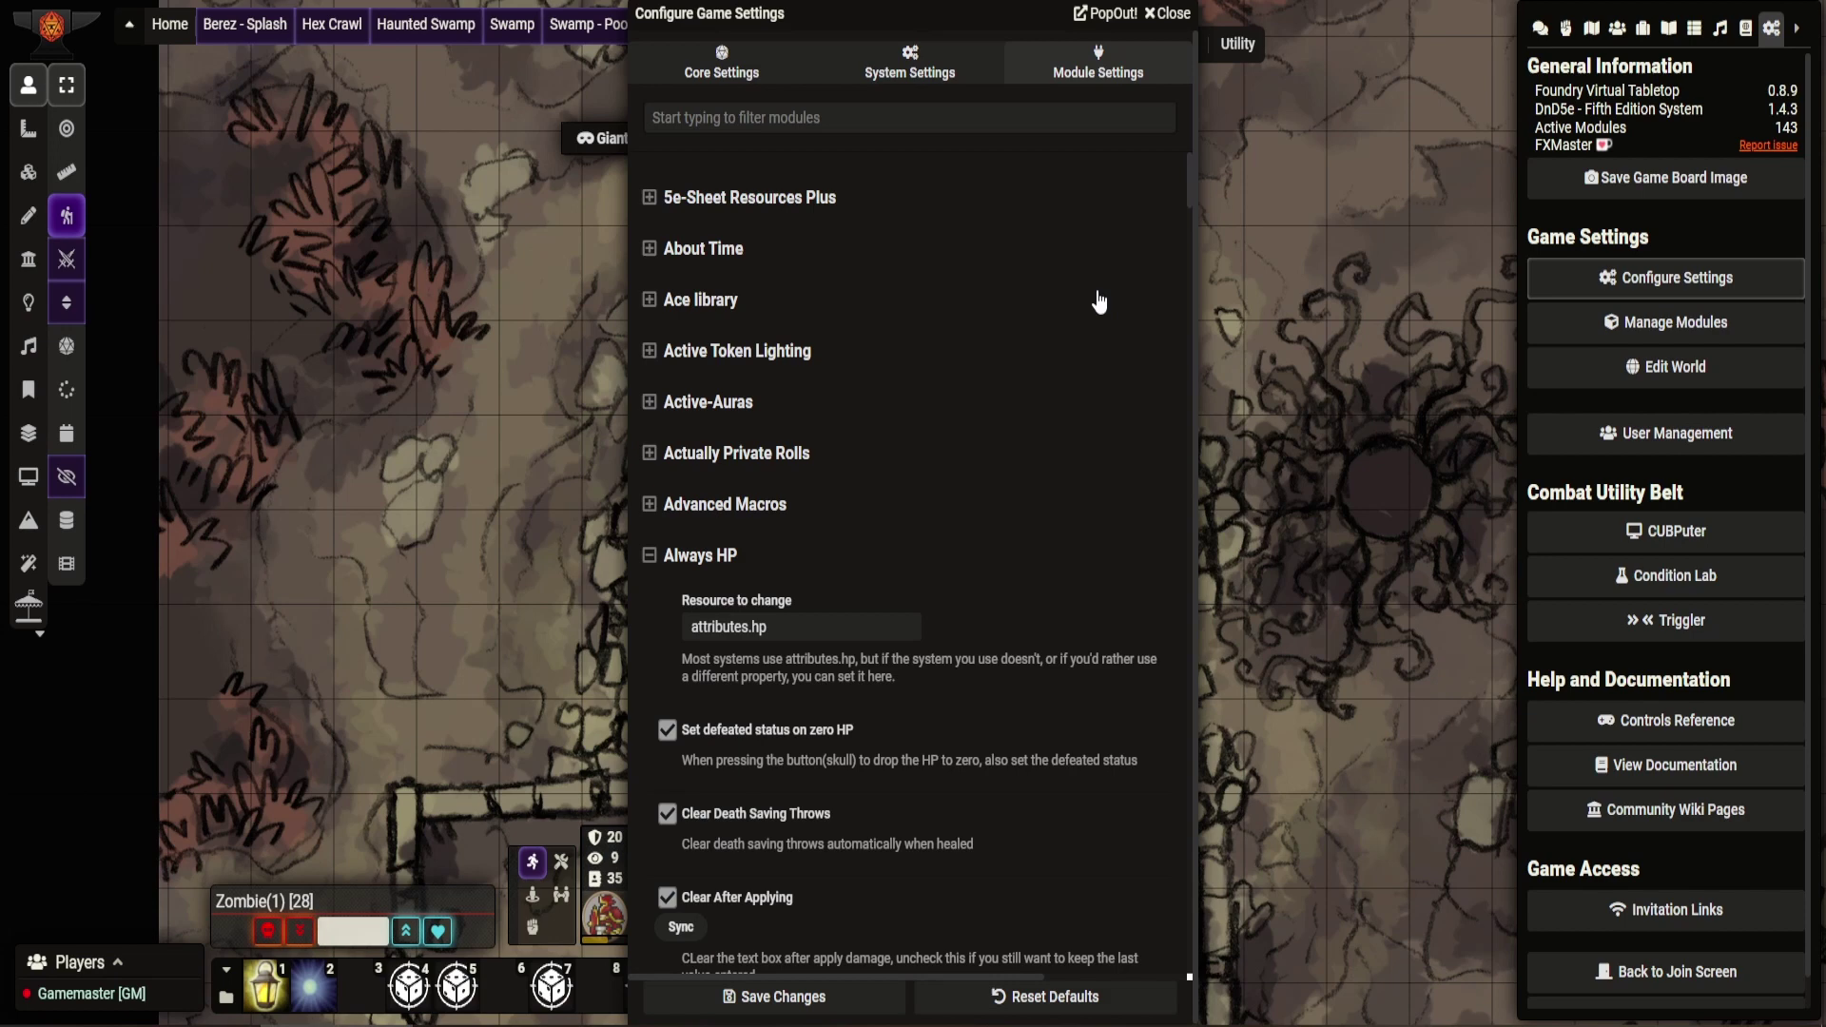
click(917, 127)
text(to)
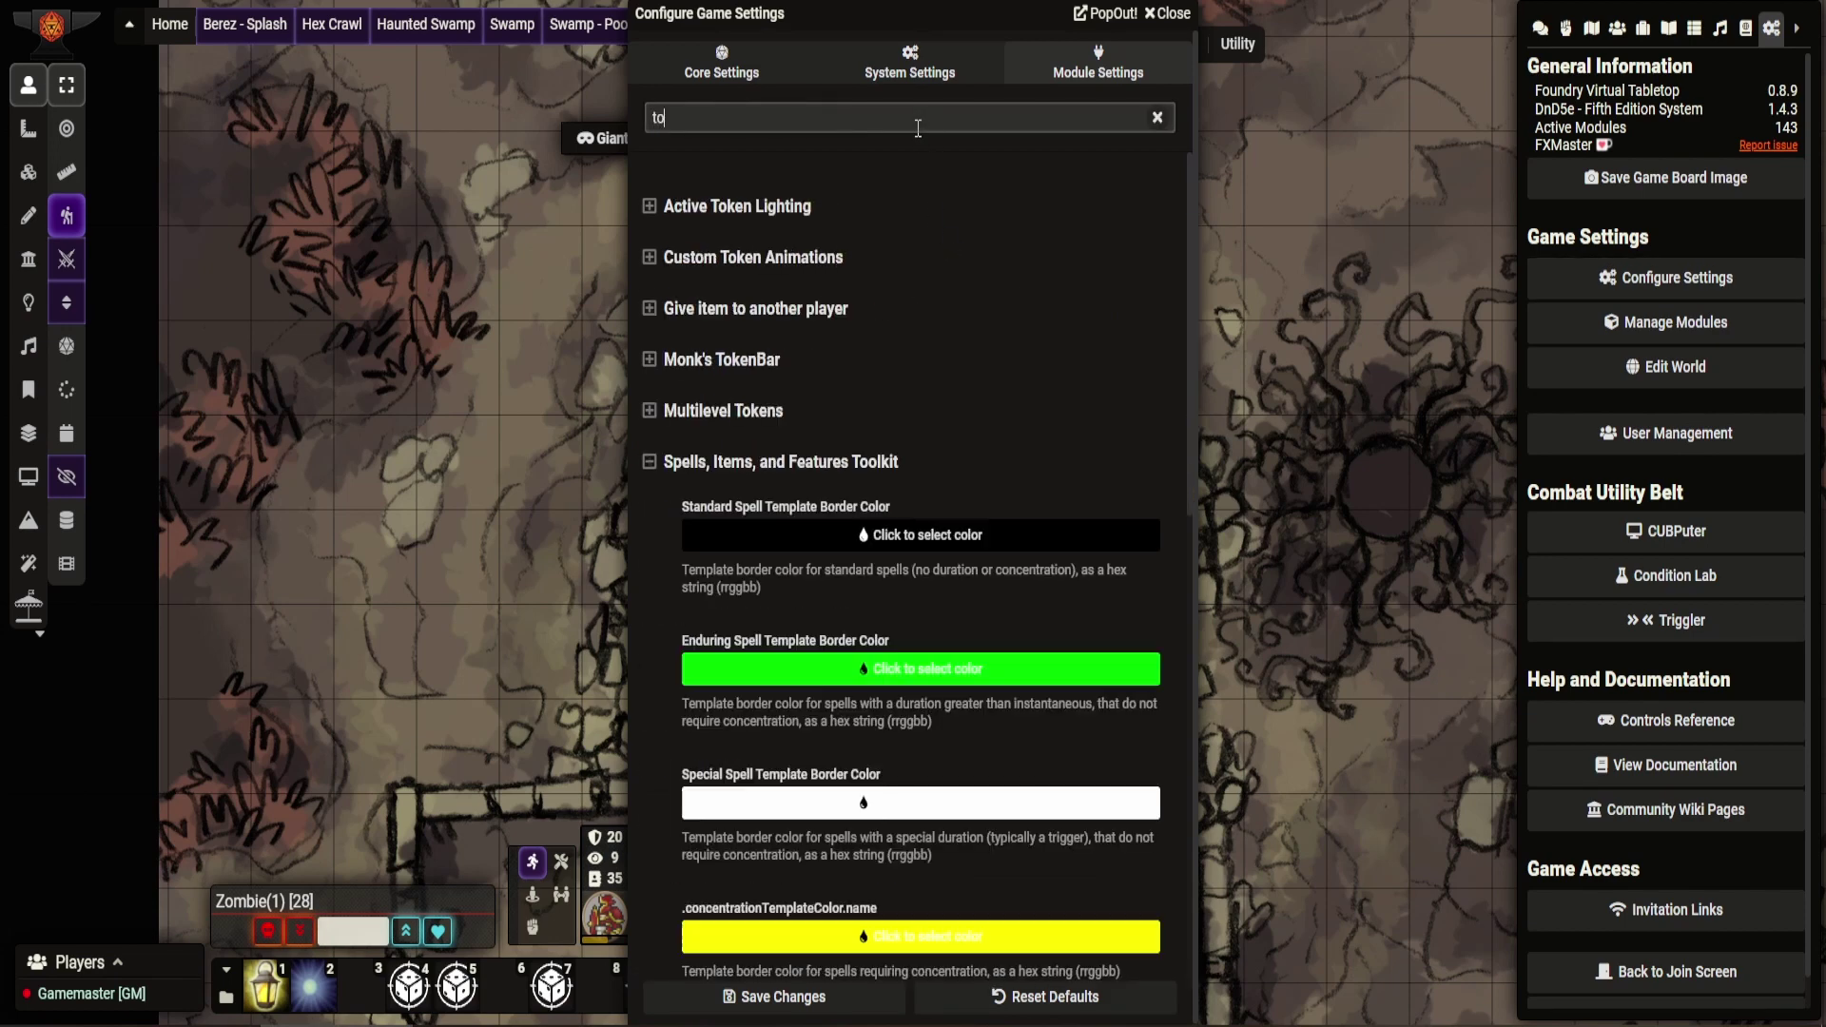
text(k)
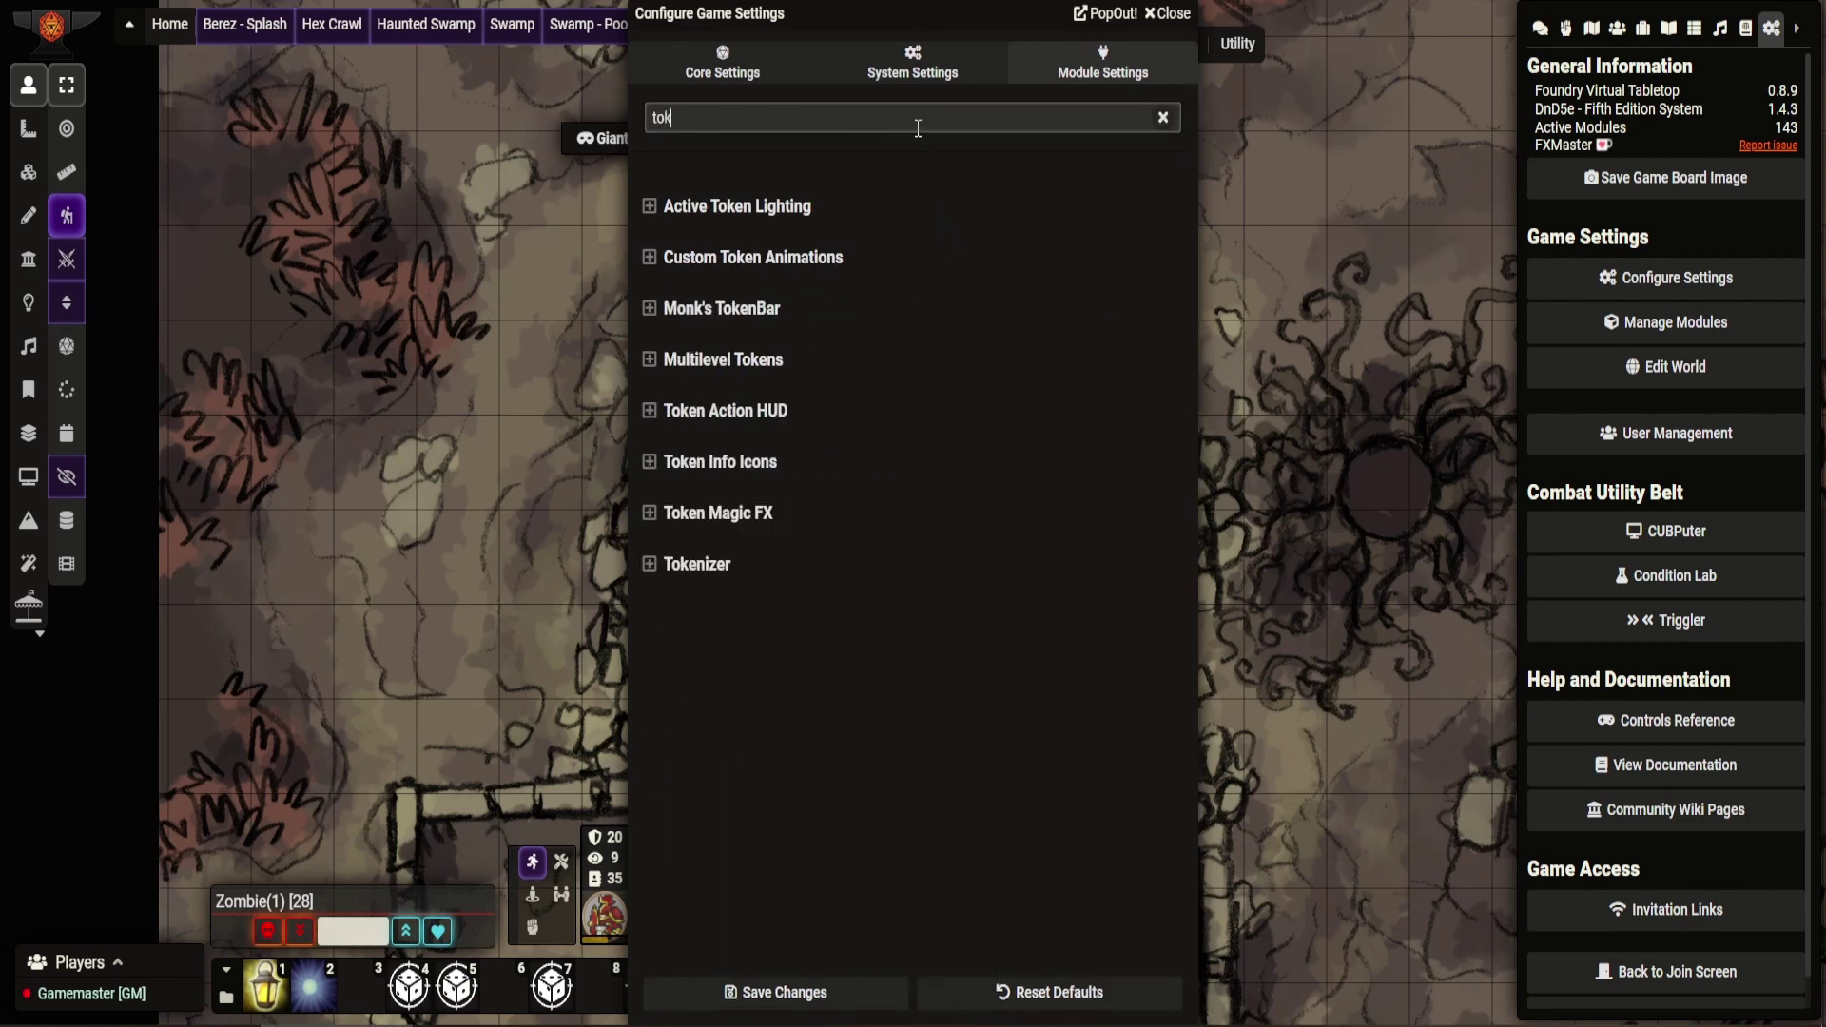
click(715, 576)
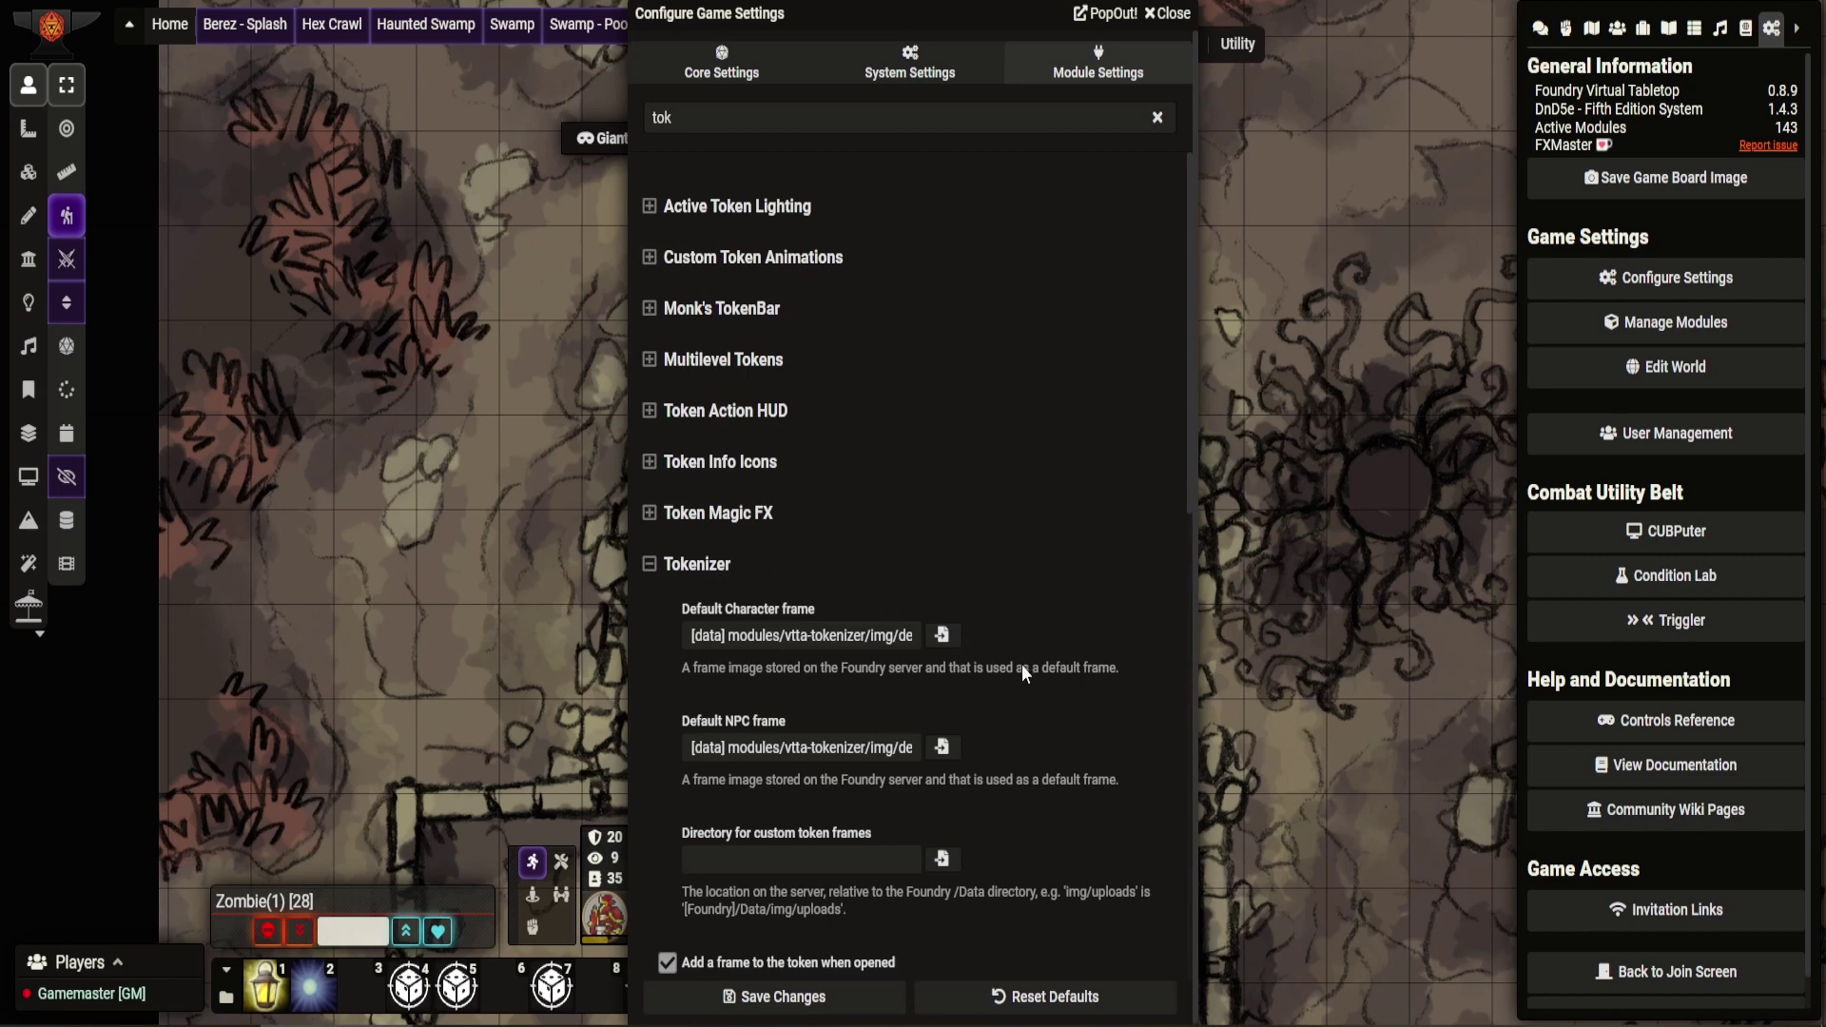
Examine Tokenizer's frame, upload directory, file type, image size, avatar click and background colour settings, and close the settings without saving
scroll(1021, 664, down, 2)
scroll(1022, 663, down, 2)
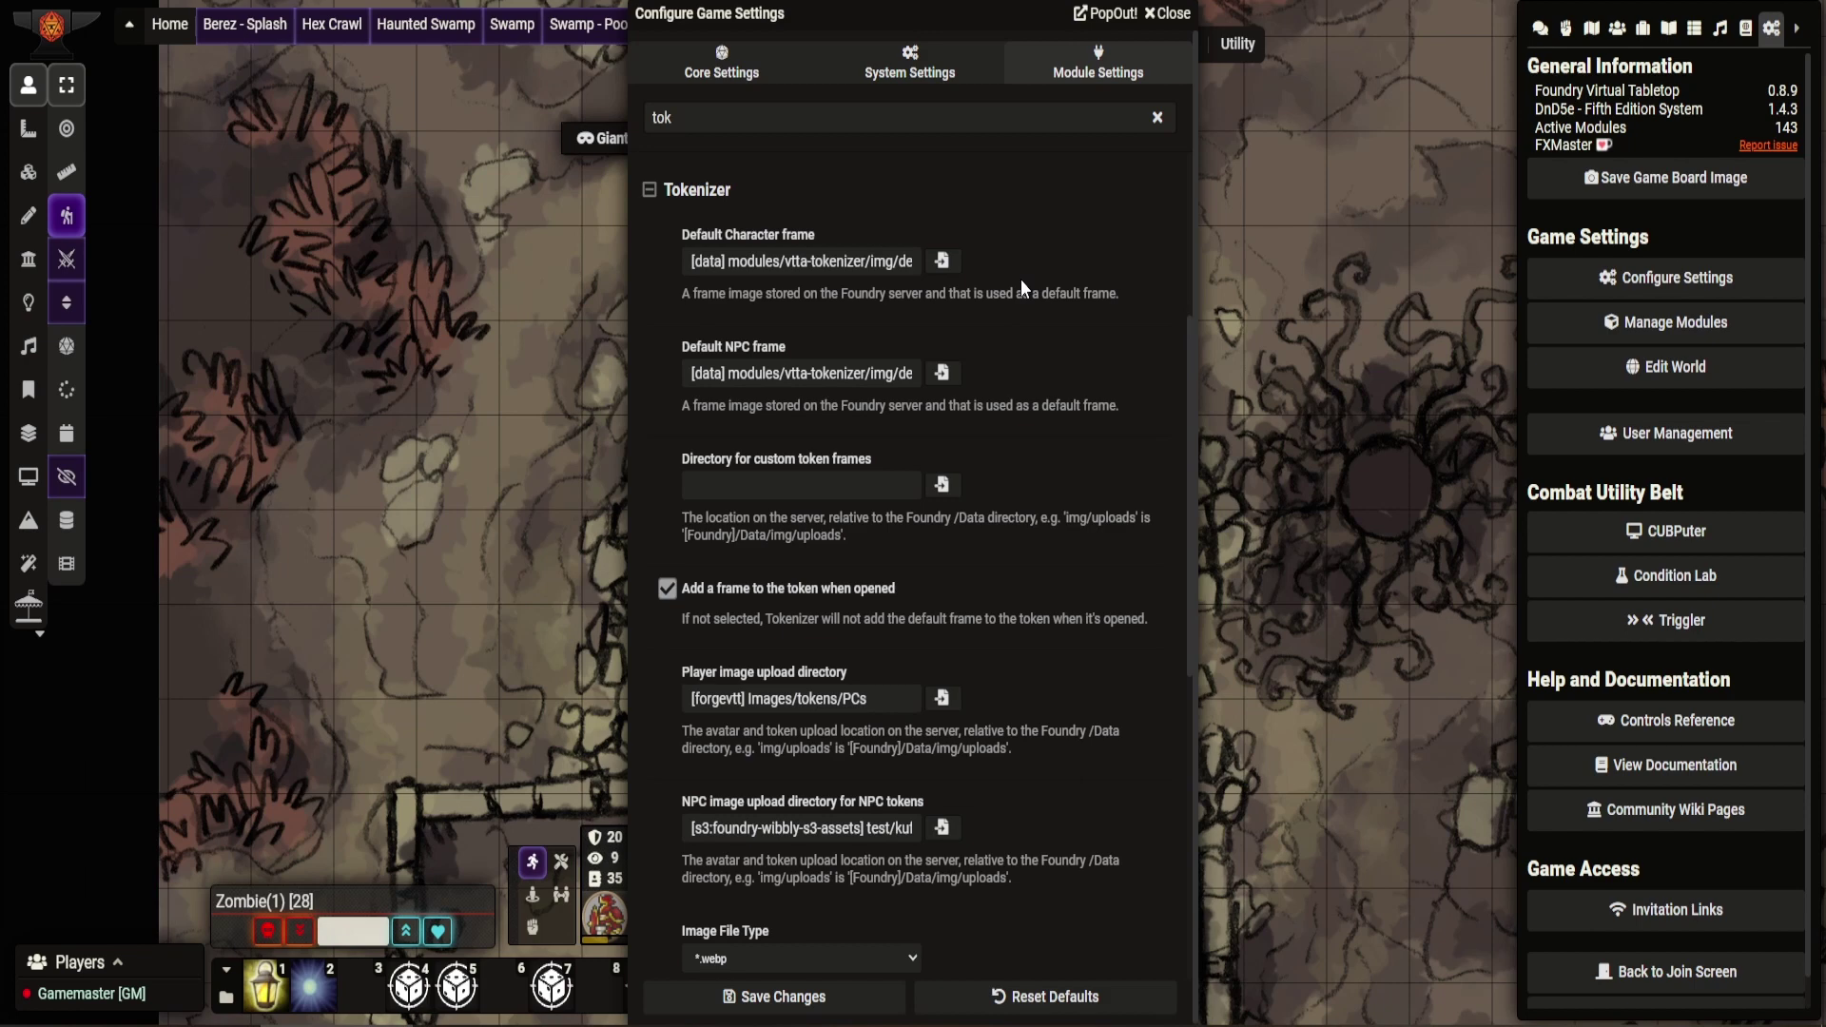
drag(855, 18, 394, 18)
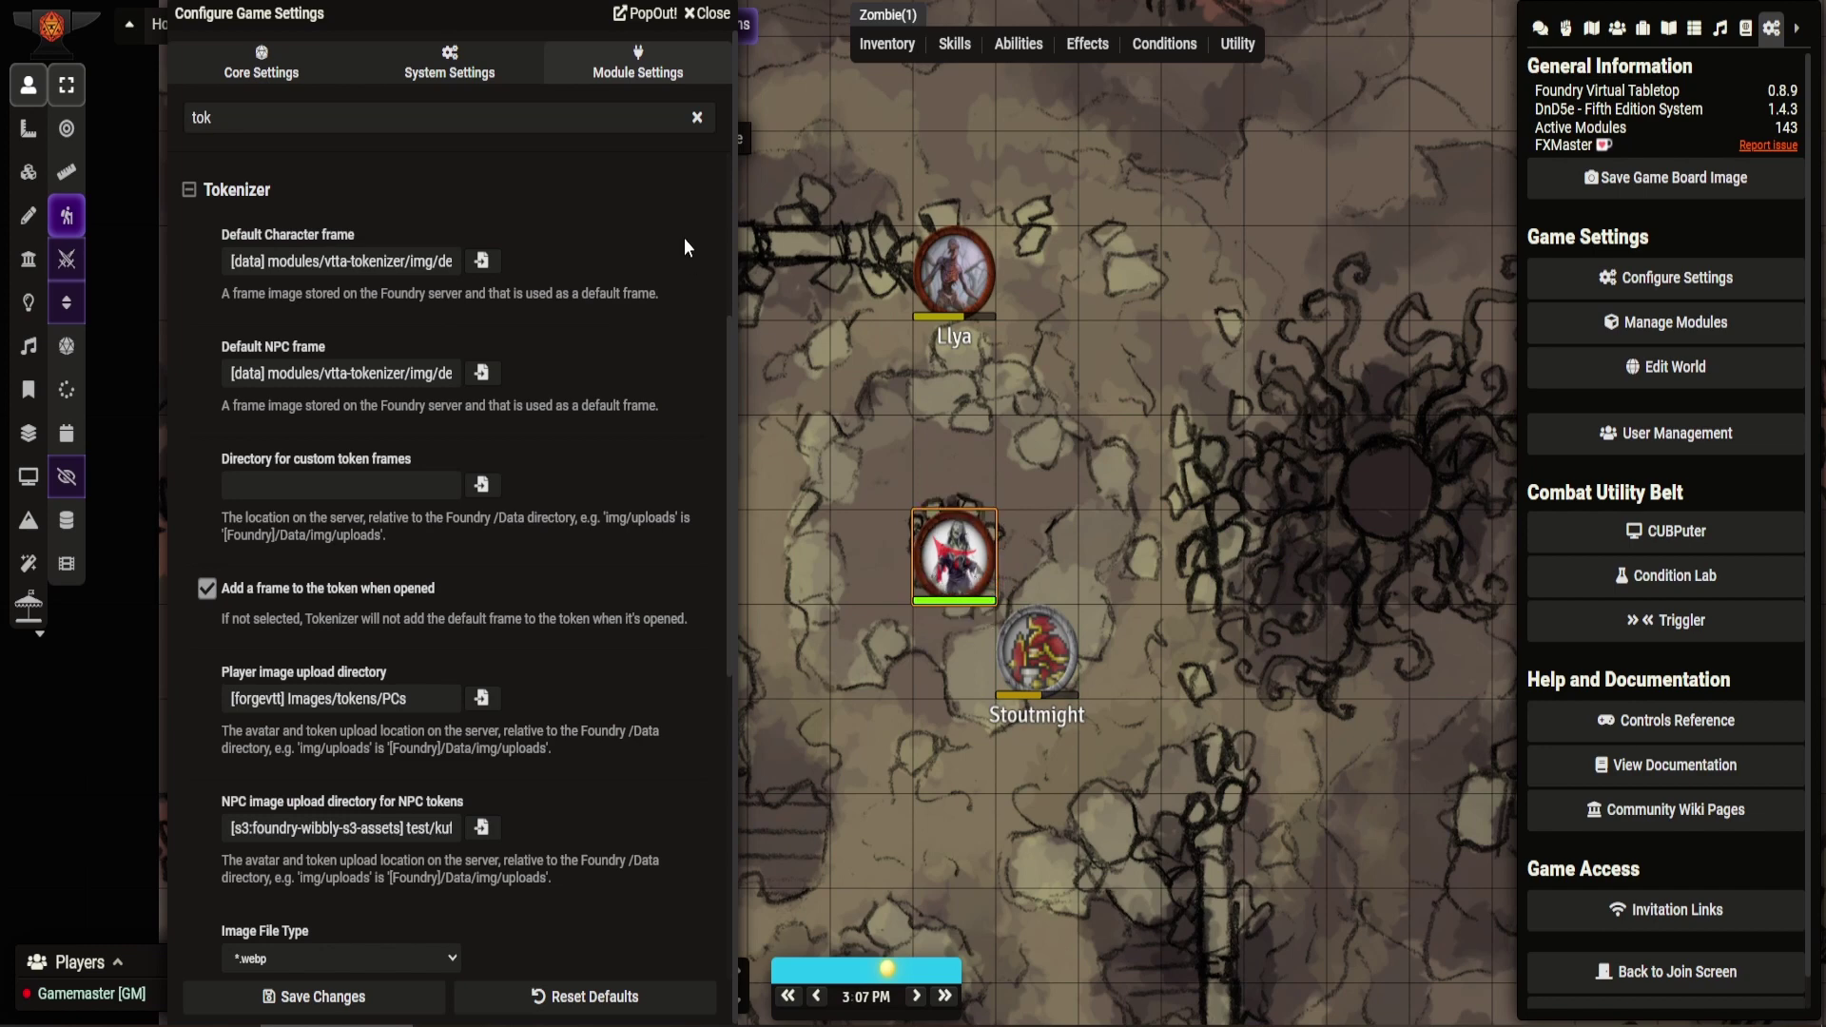
drag(476, 13, 1093, 13)
drag(1151, 86, 1161, 85)
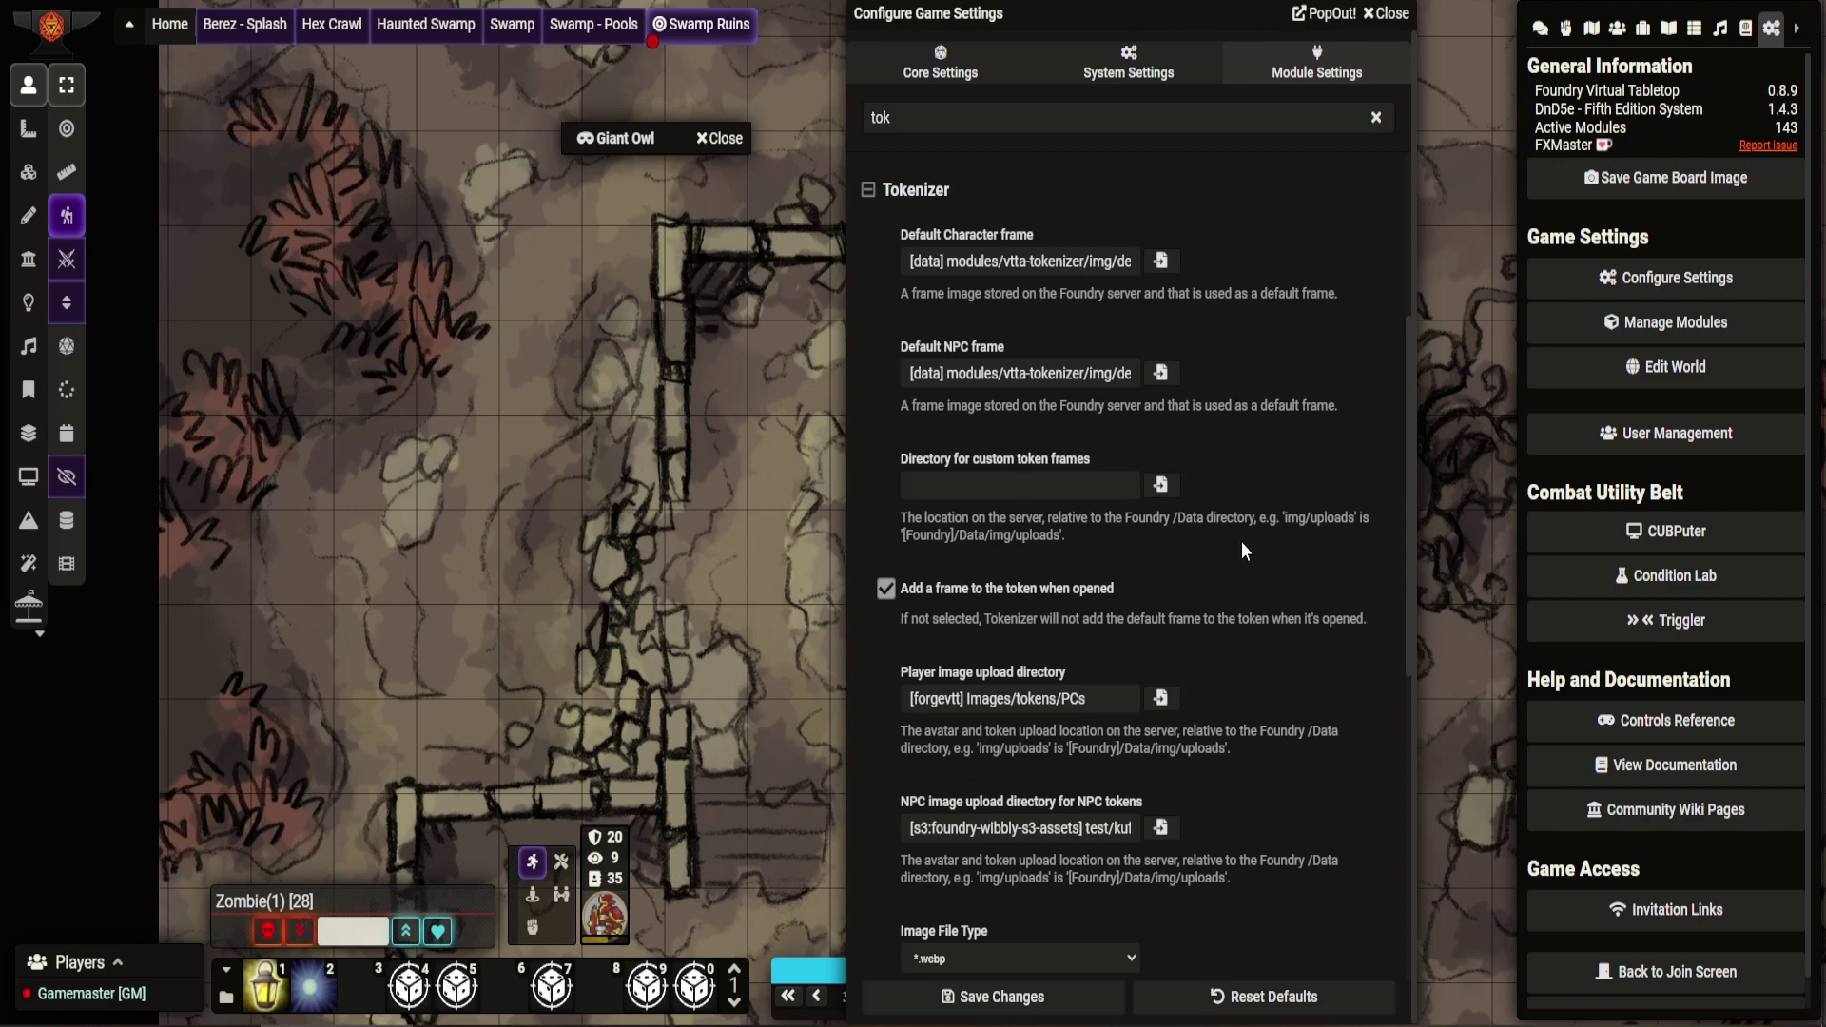
scroll(1242, 550, down, 3)
scroll(1242, 550, down, 1)
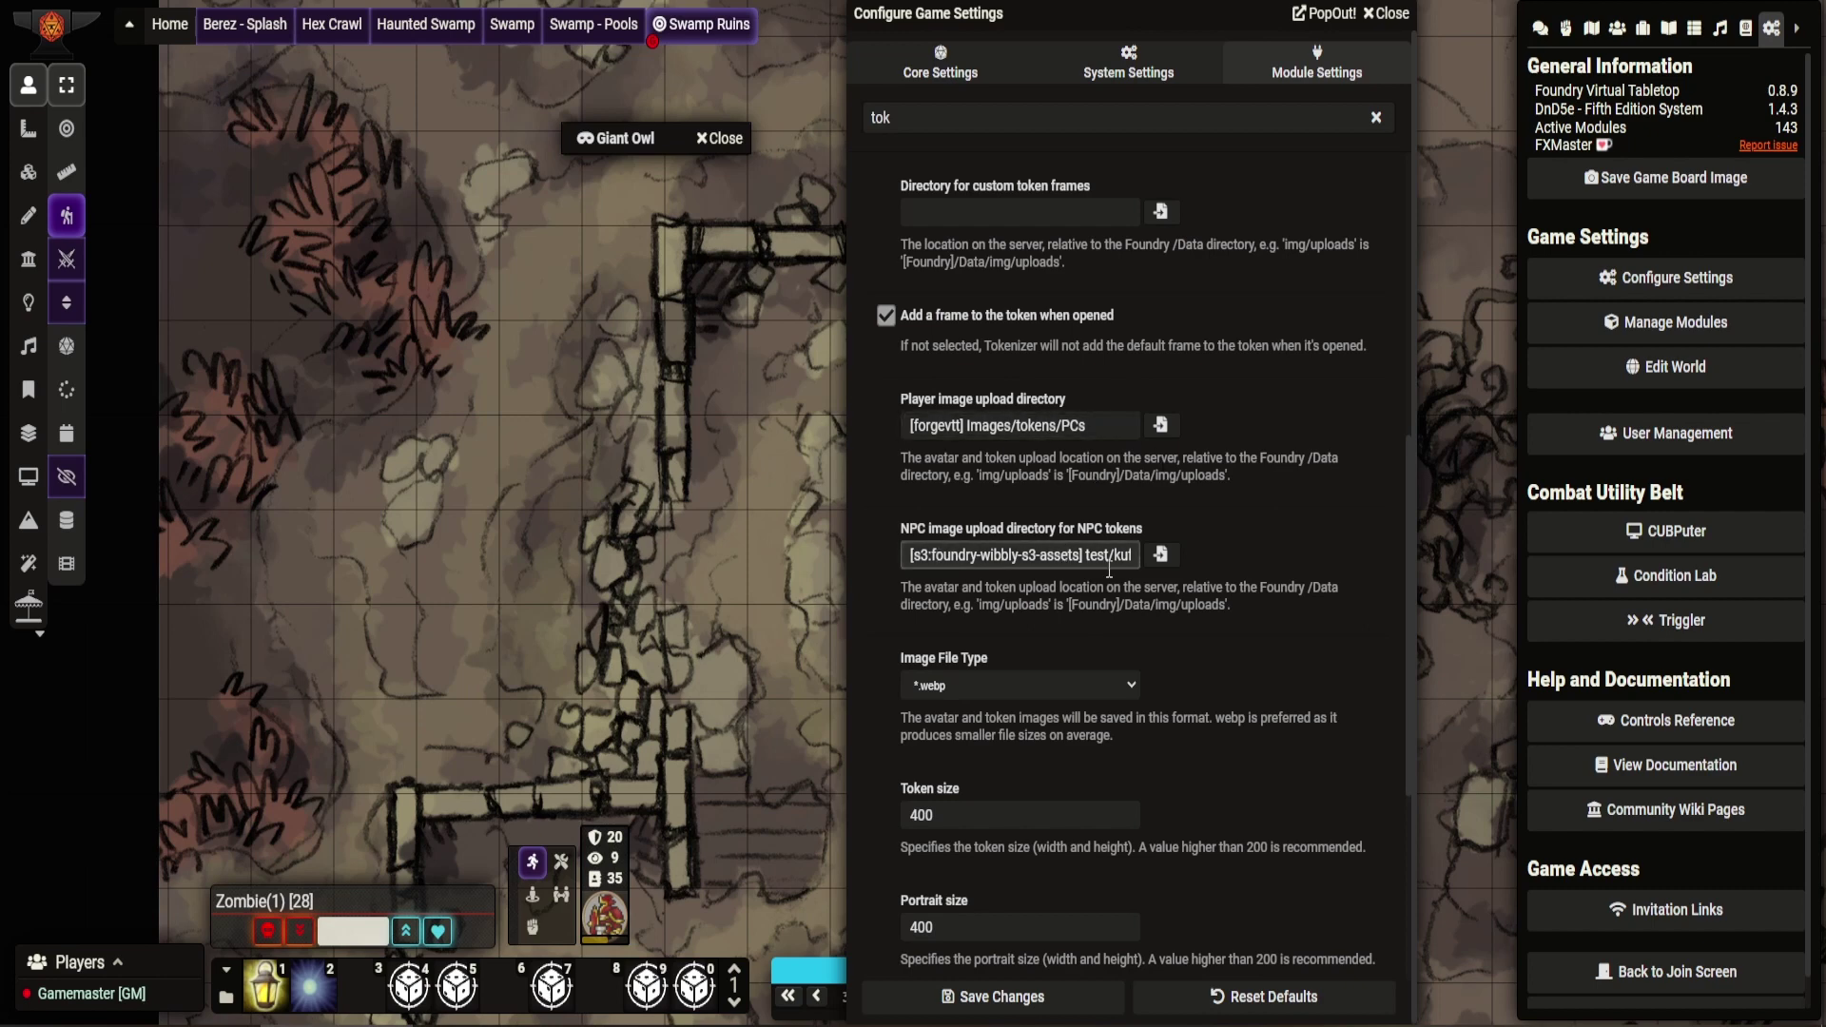
scroll(1303, 766, down, 2)
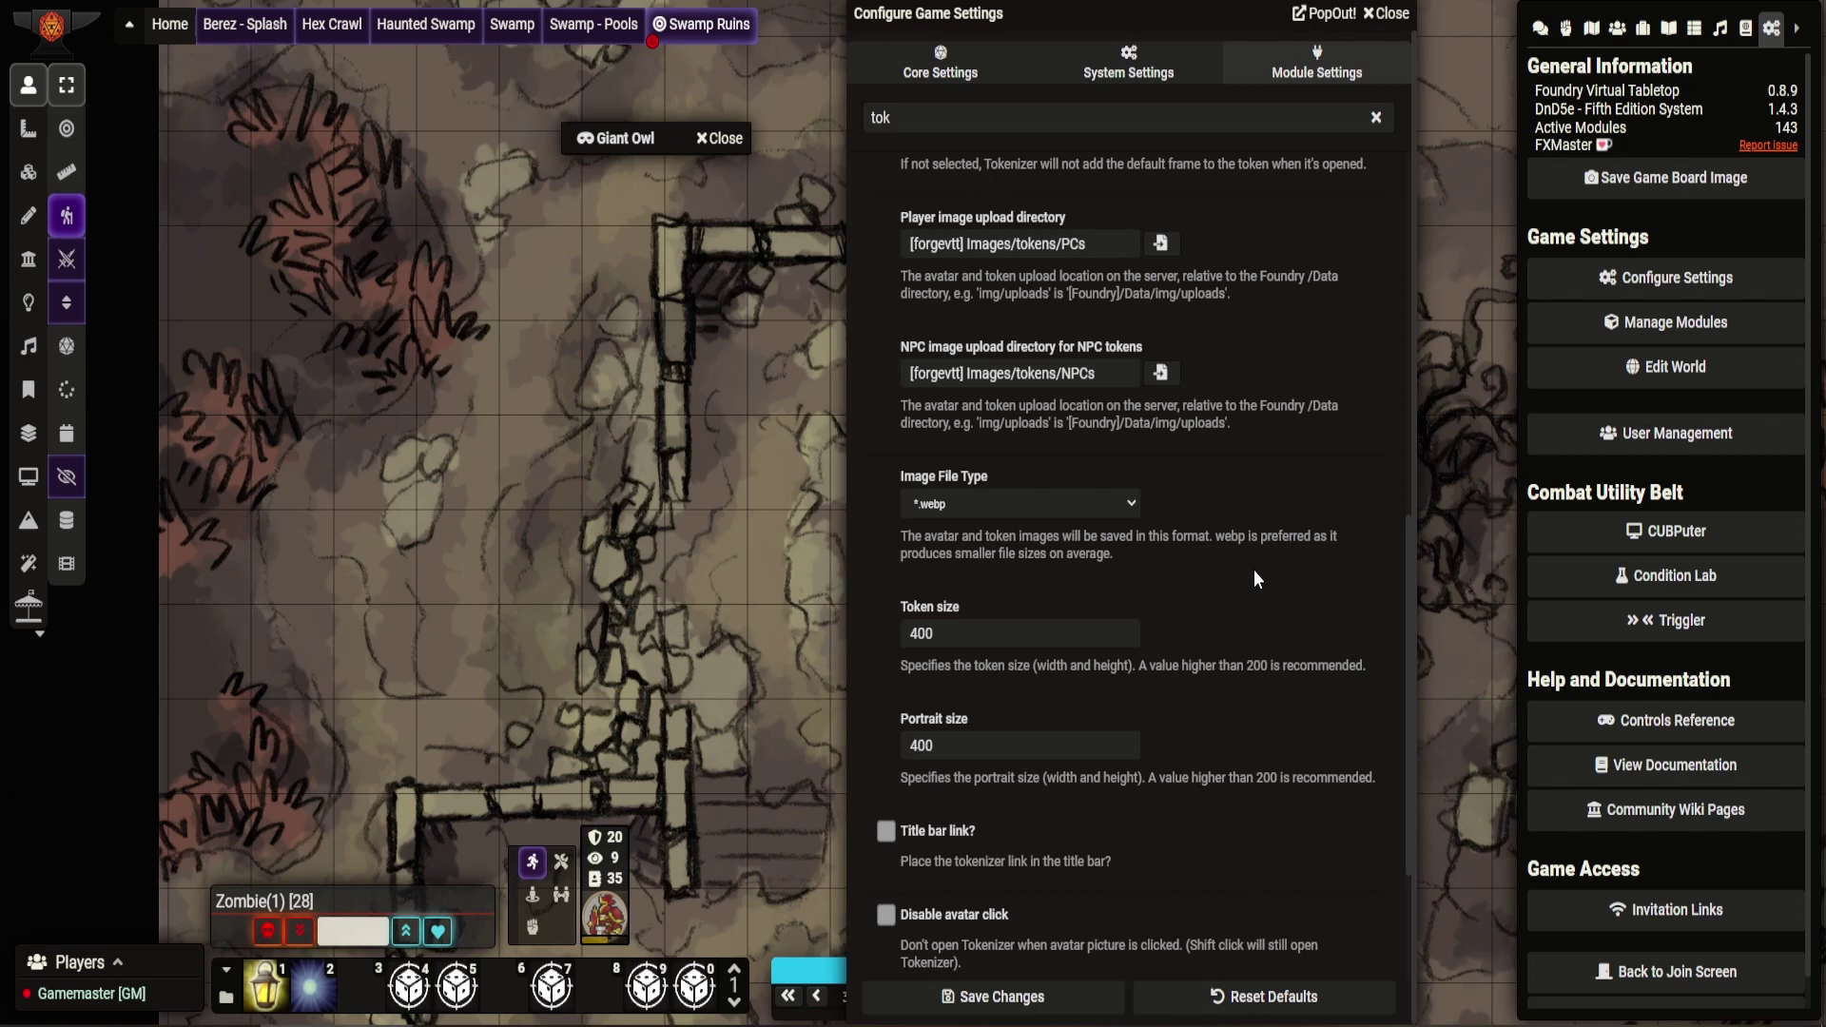
scroll(1253, 571, down, 1)
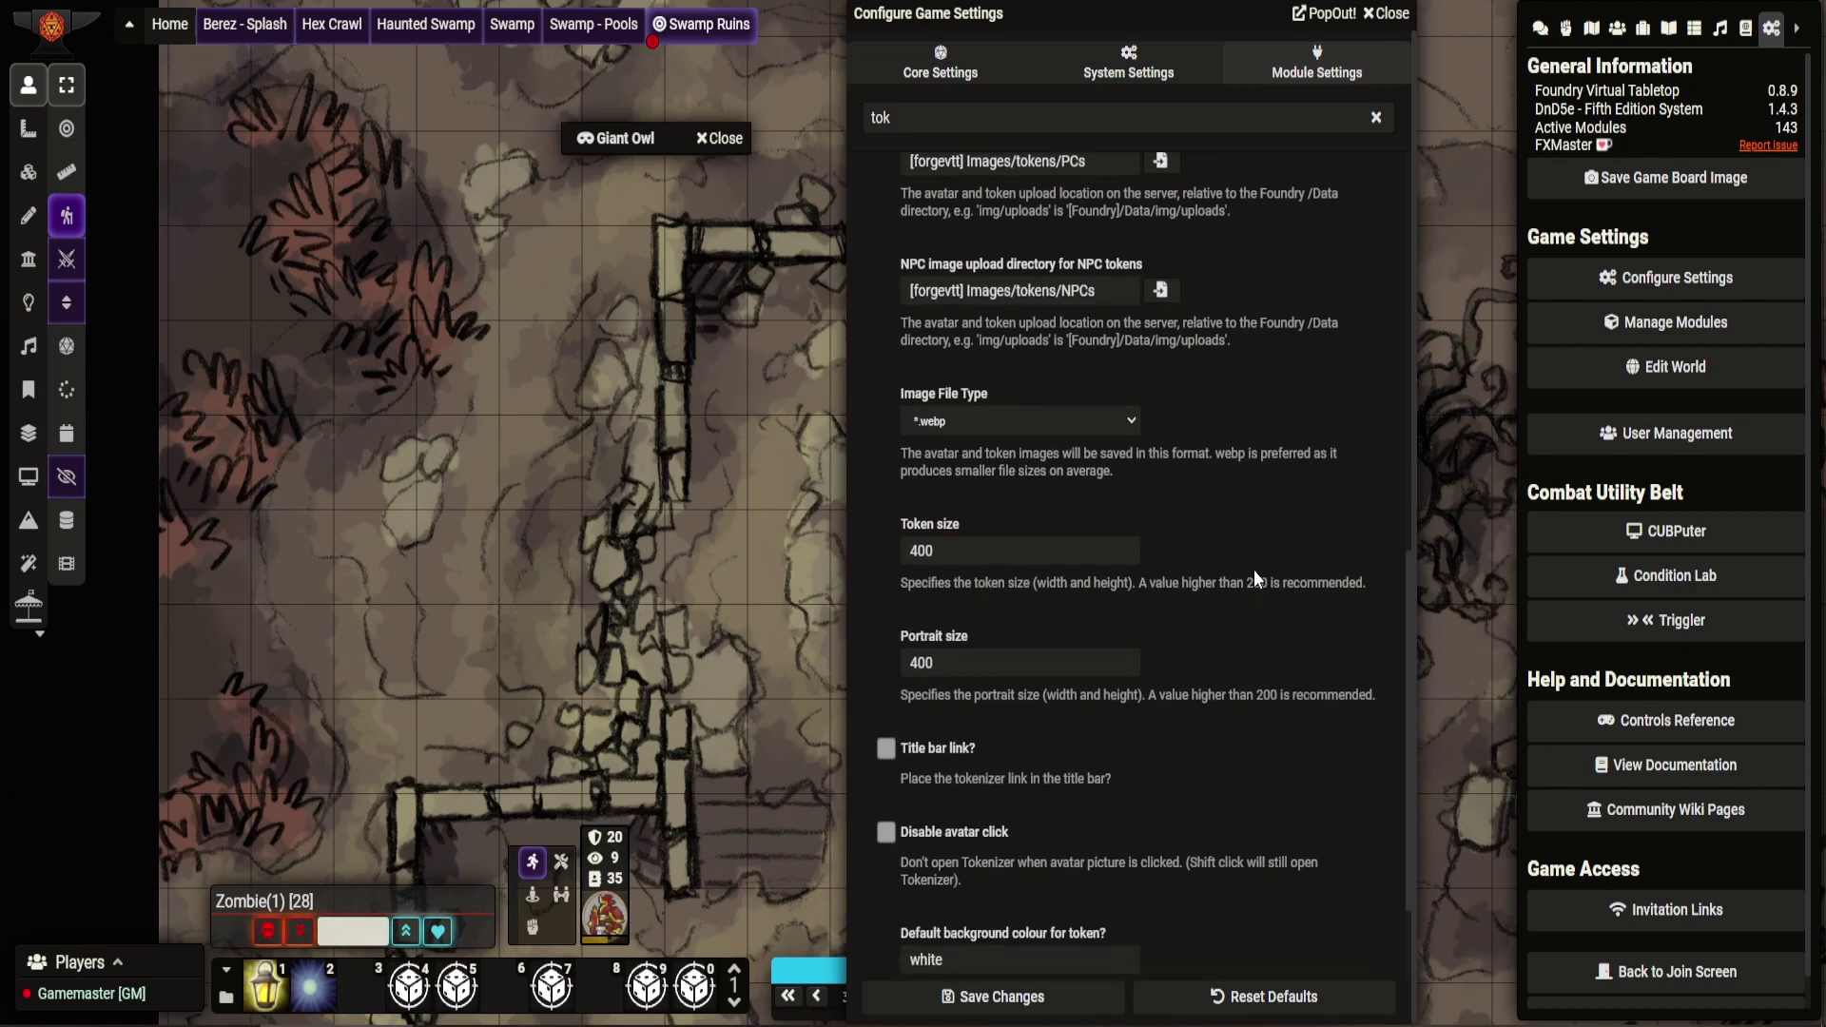
scroll(1255, 578, down, 2)
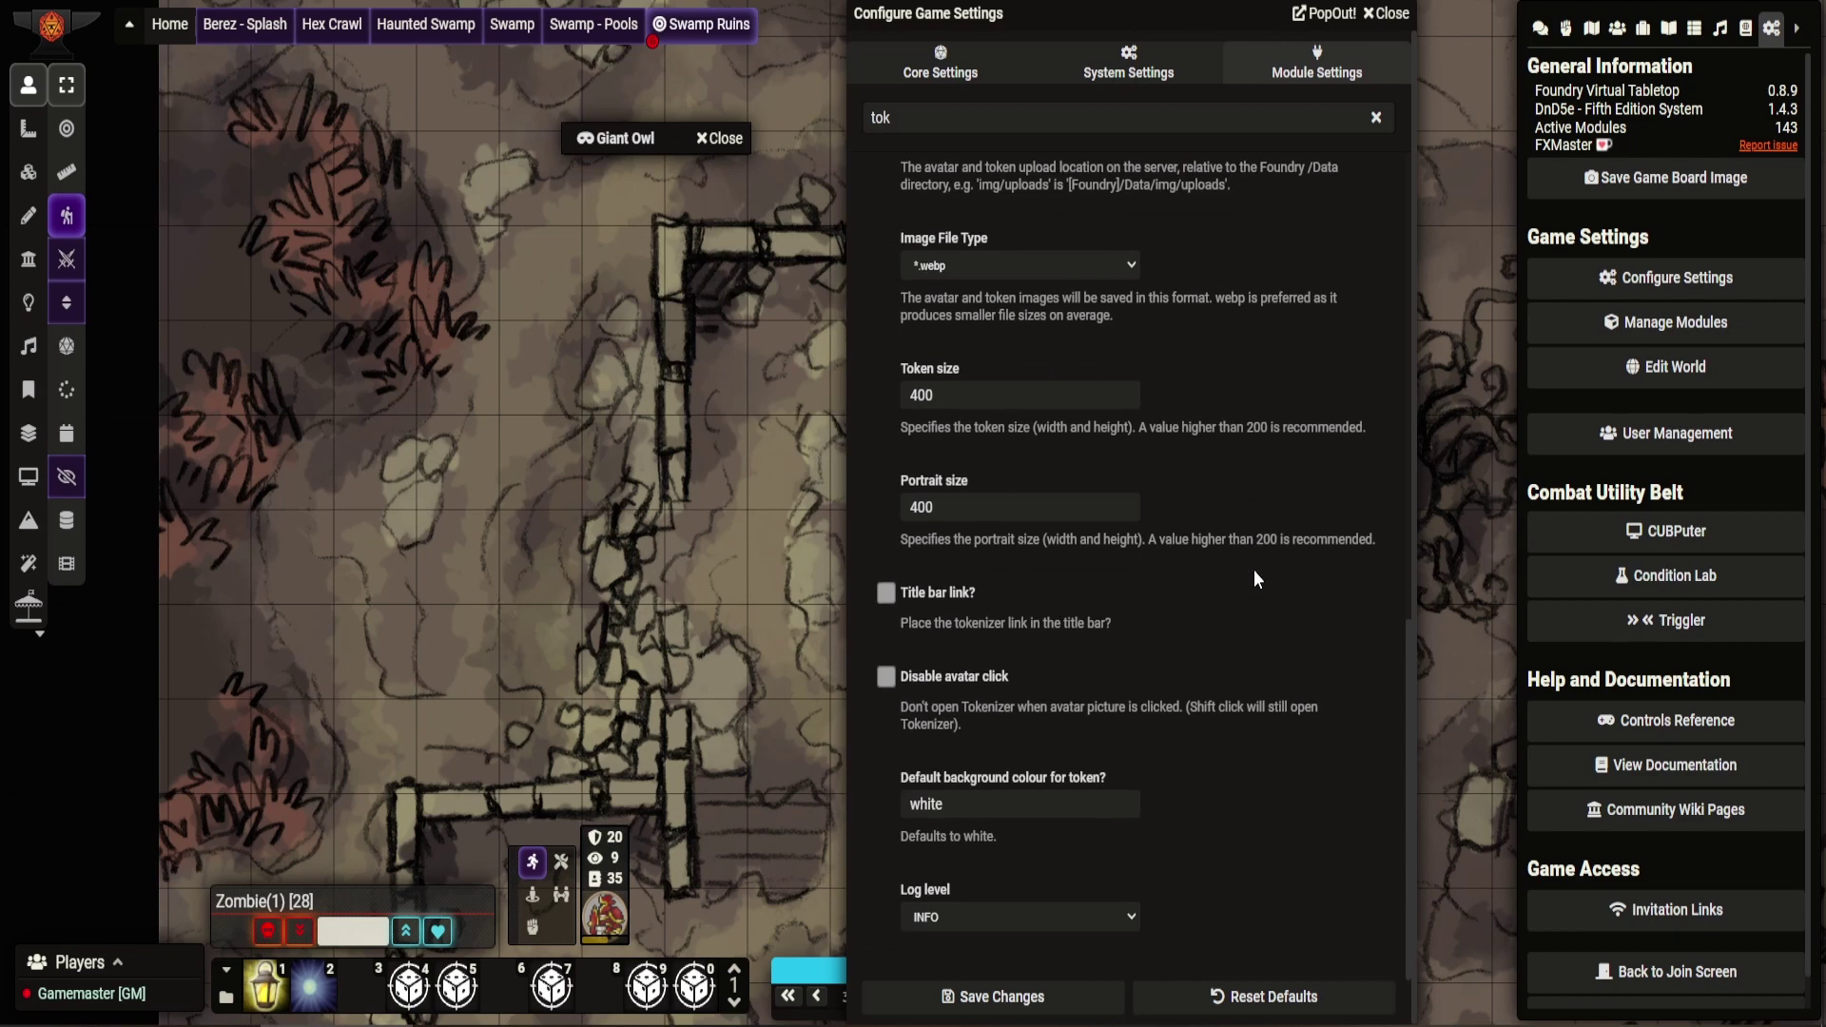
scroll(1254, 578, down, 1)
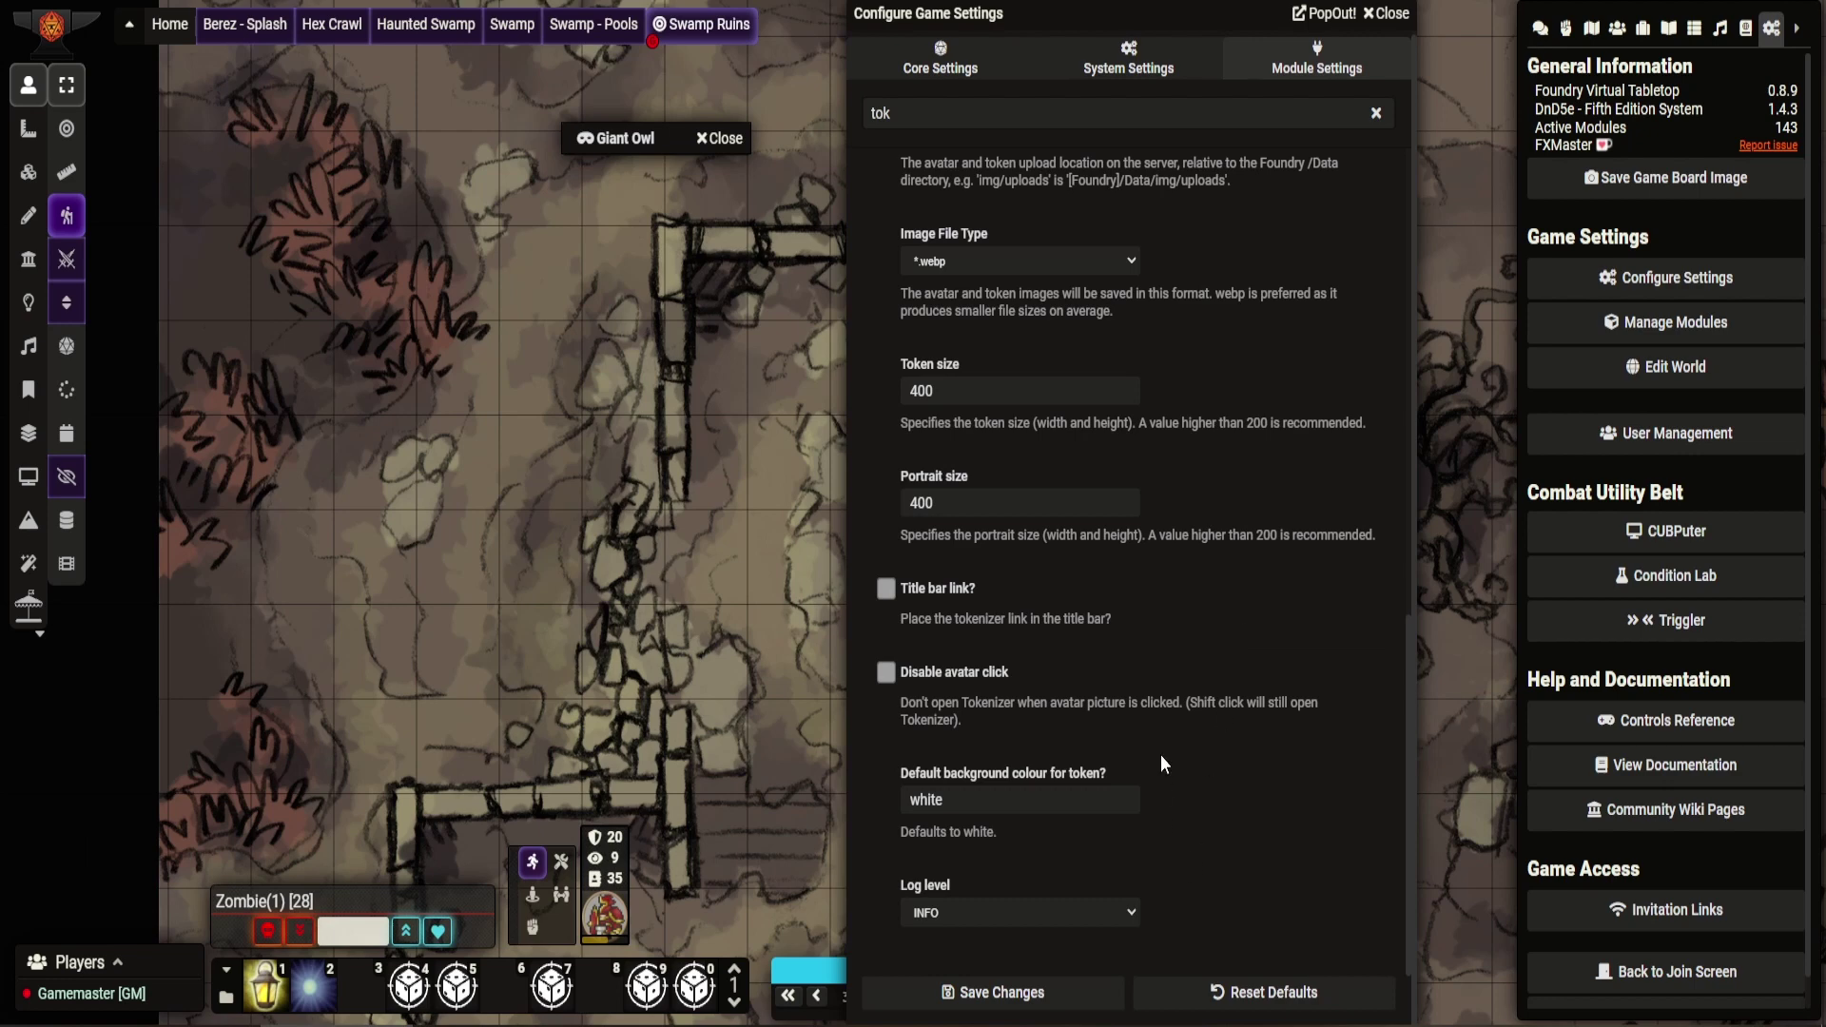
click(1386, 16)
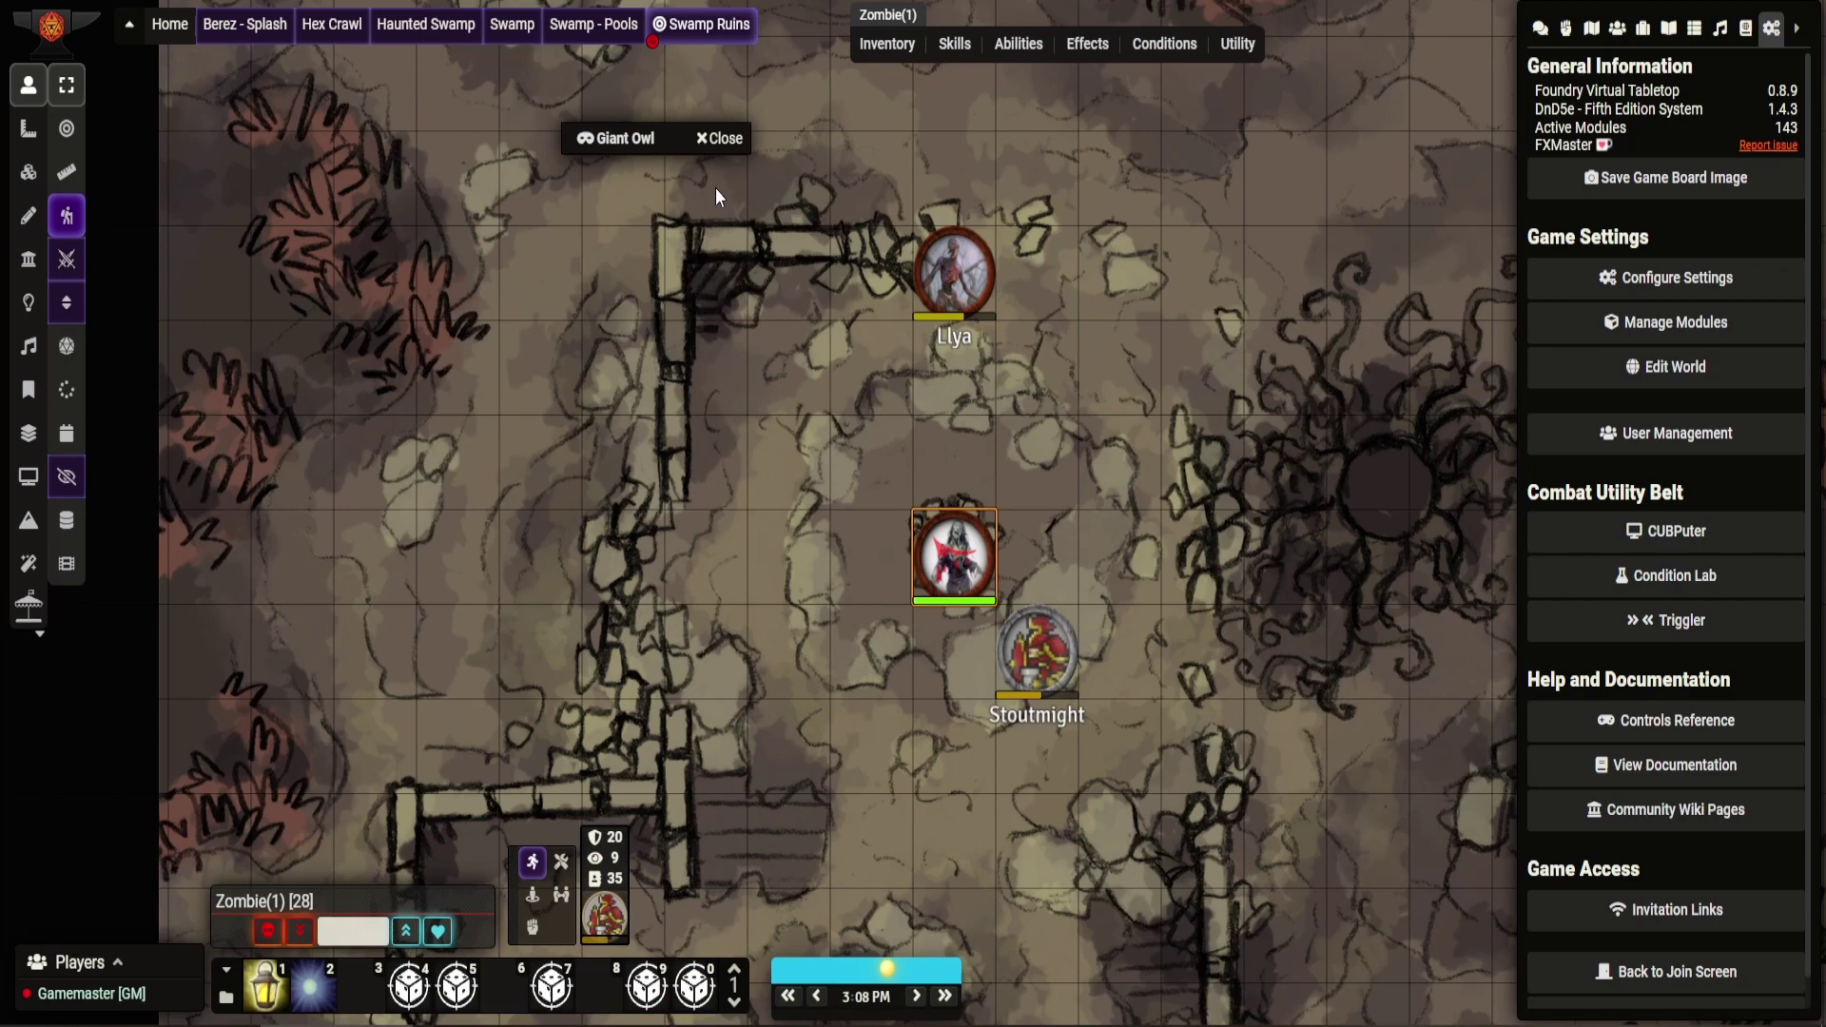
Restore the minimized Giant Owl sheet and open its portrait for editing in Tokenizer
double_click(669, 138)
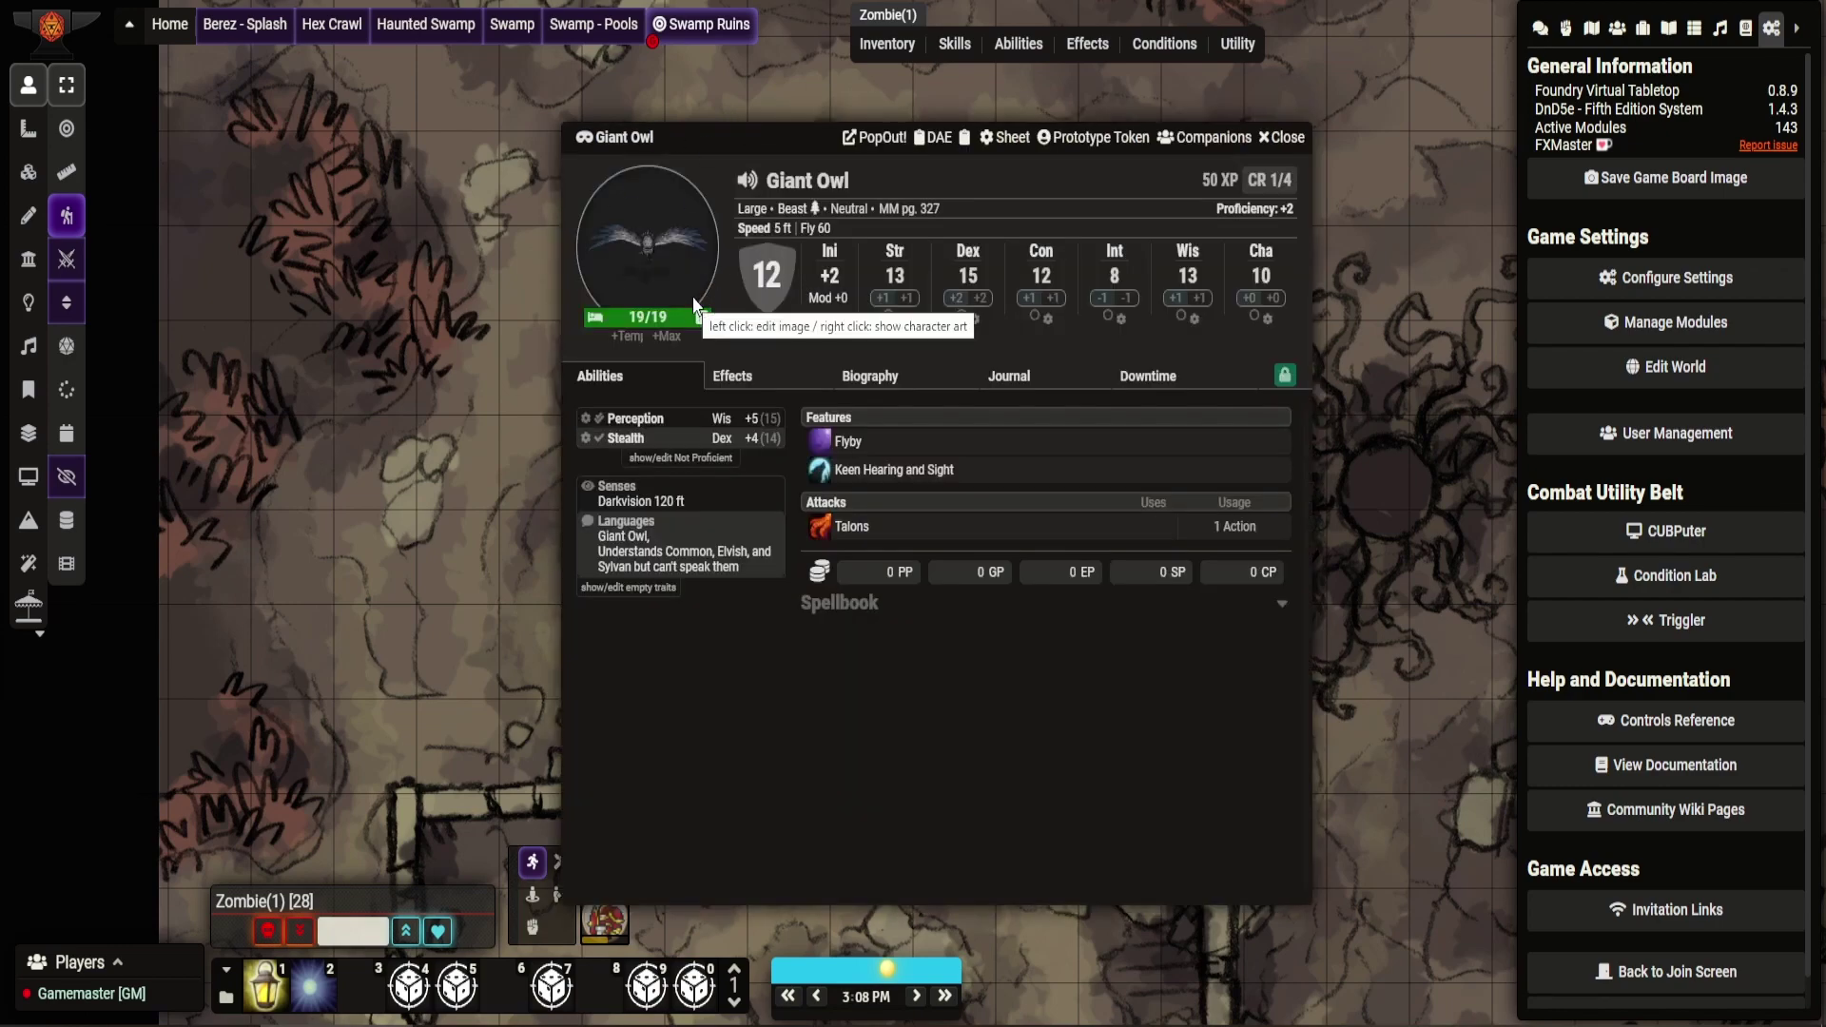
click(656, 234)
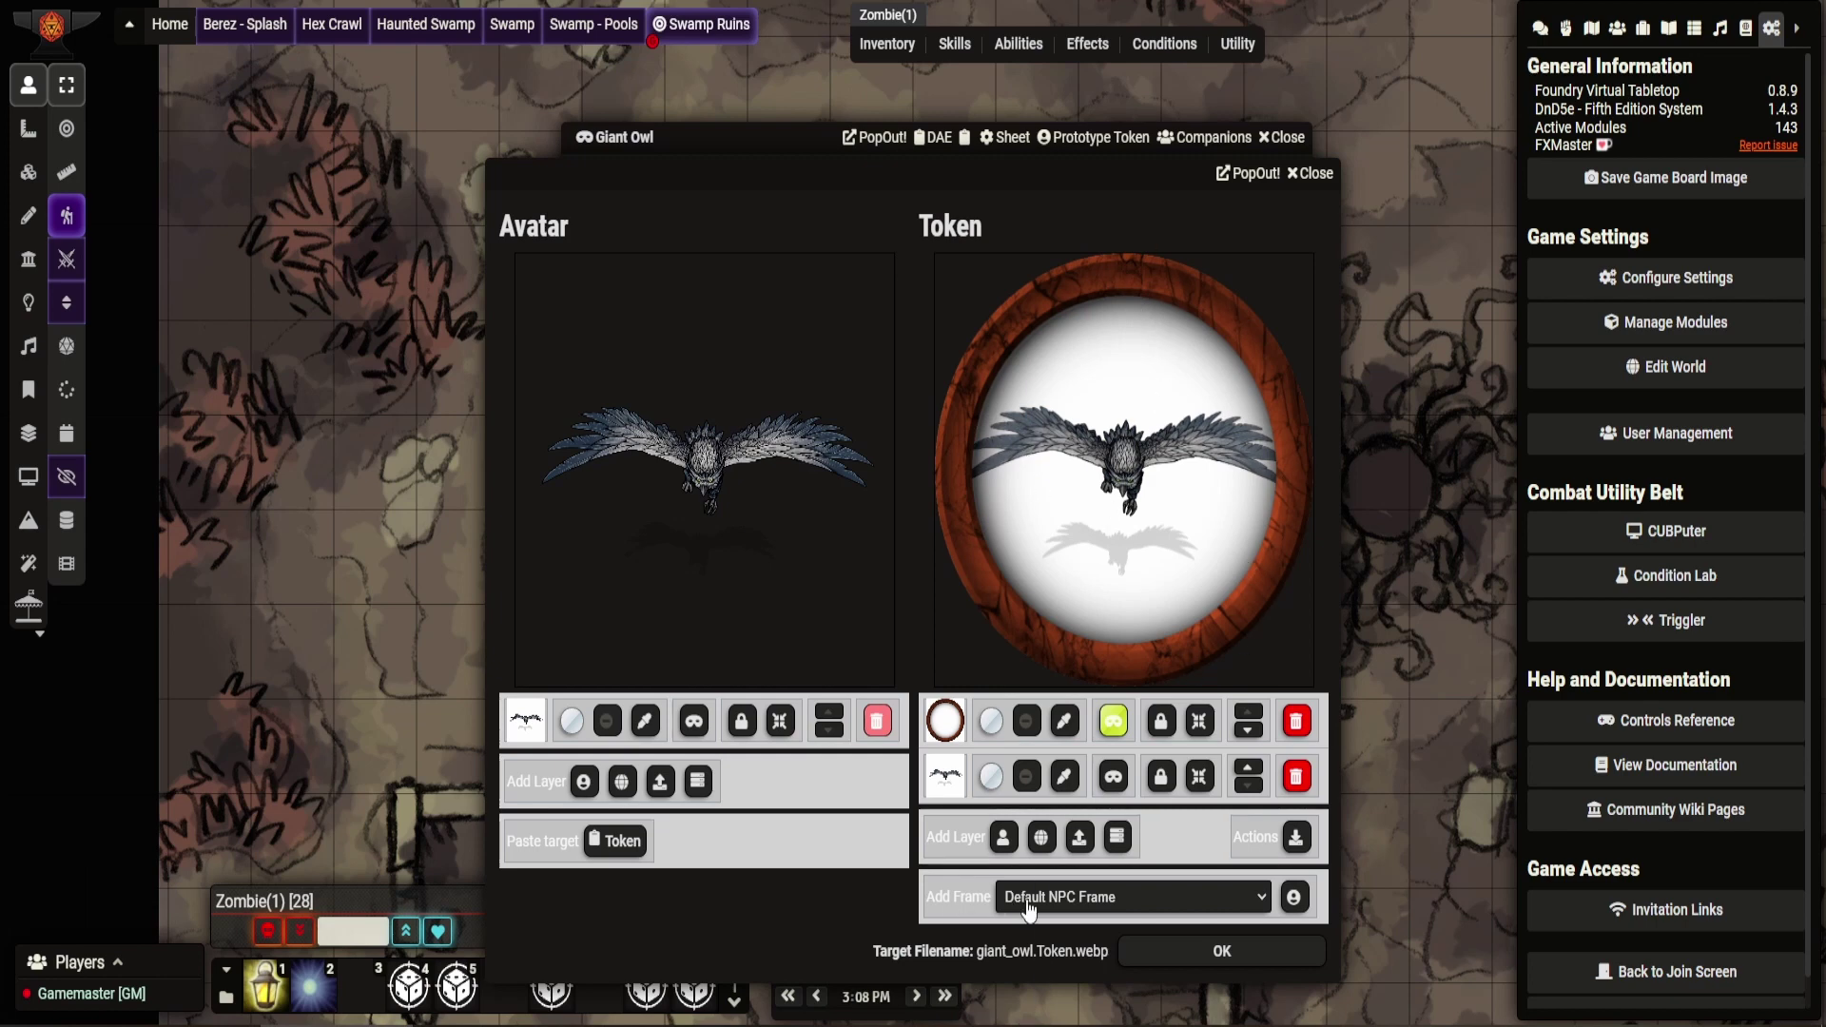
Try Default Player Frame as the token's frame choice and switch back to Default NPC Frame
click(1076, 901)
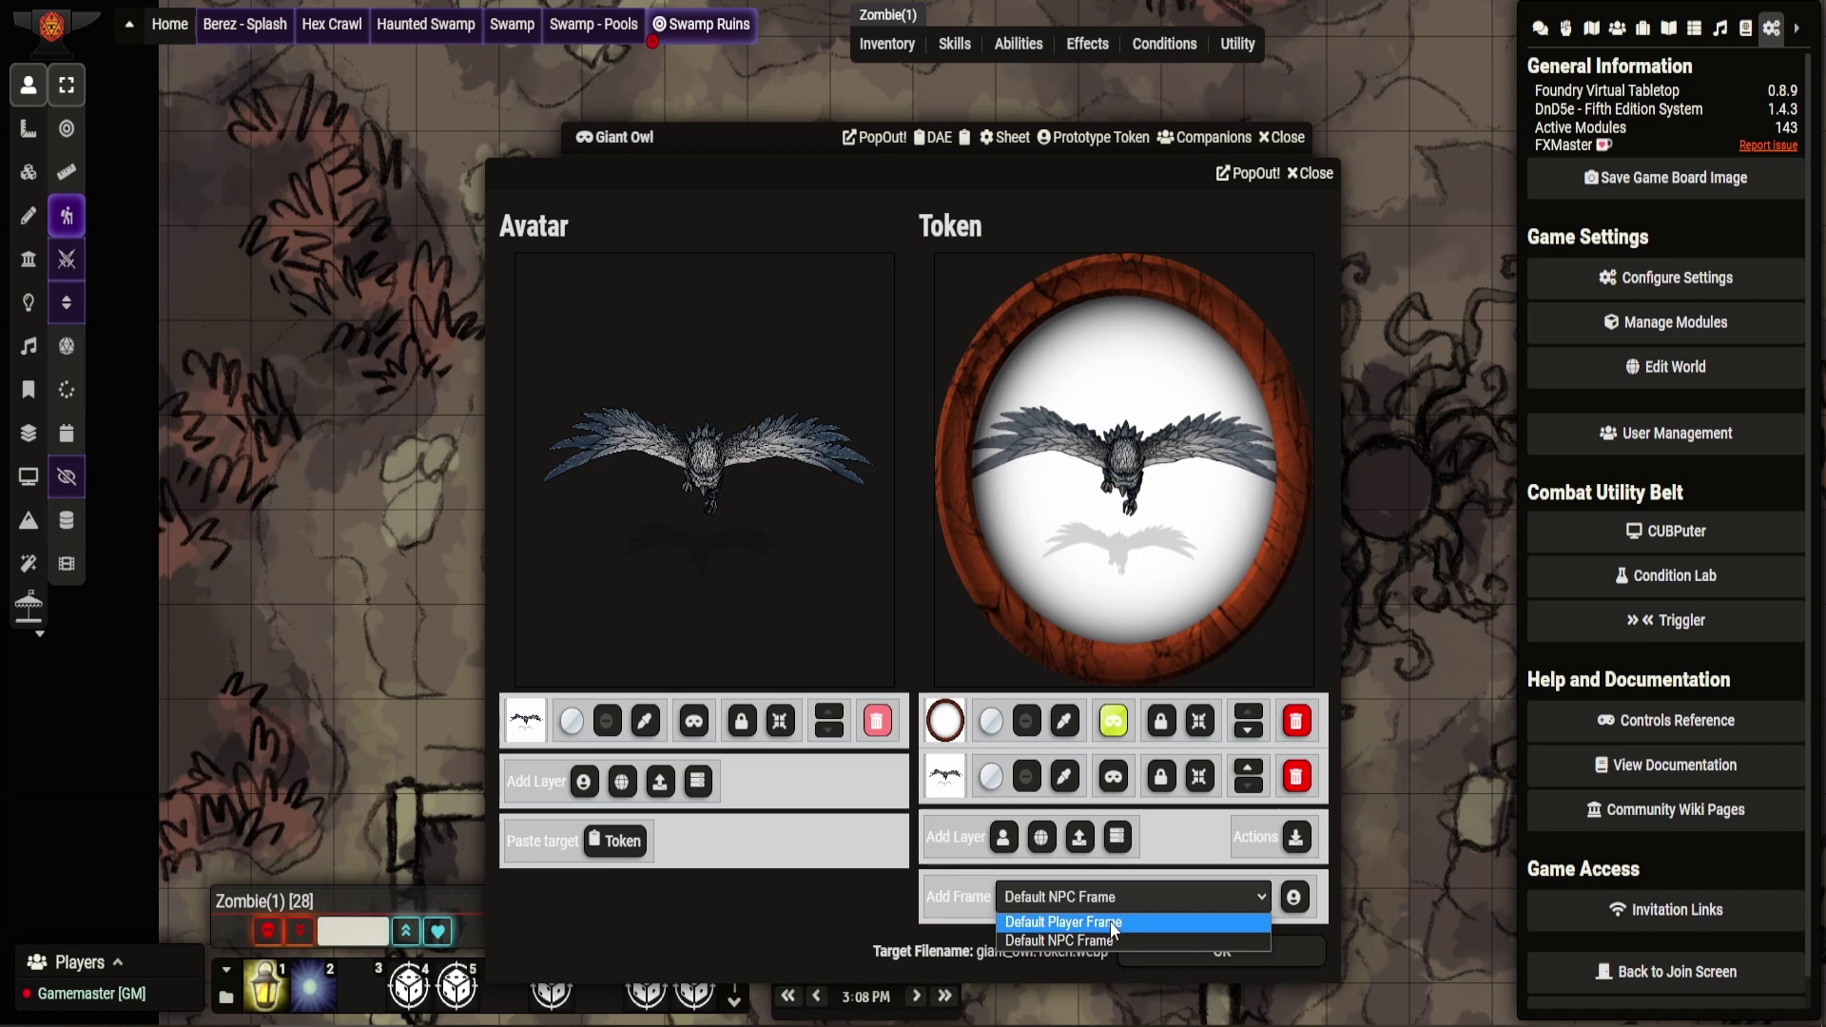
click(1110, 921)
click(1137, 901)
click(1131, 942)
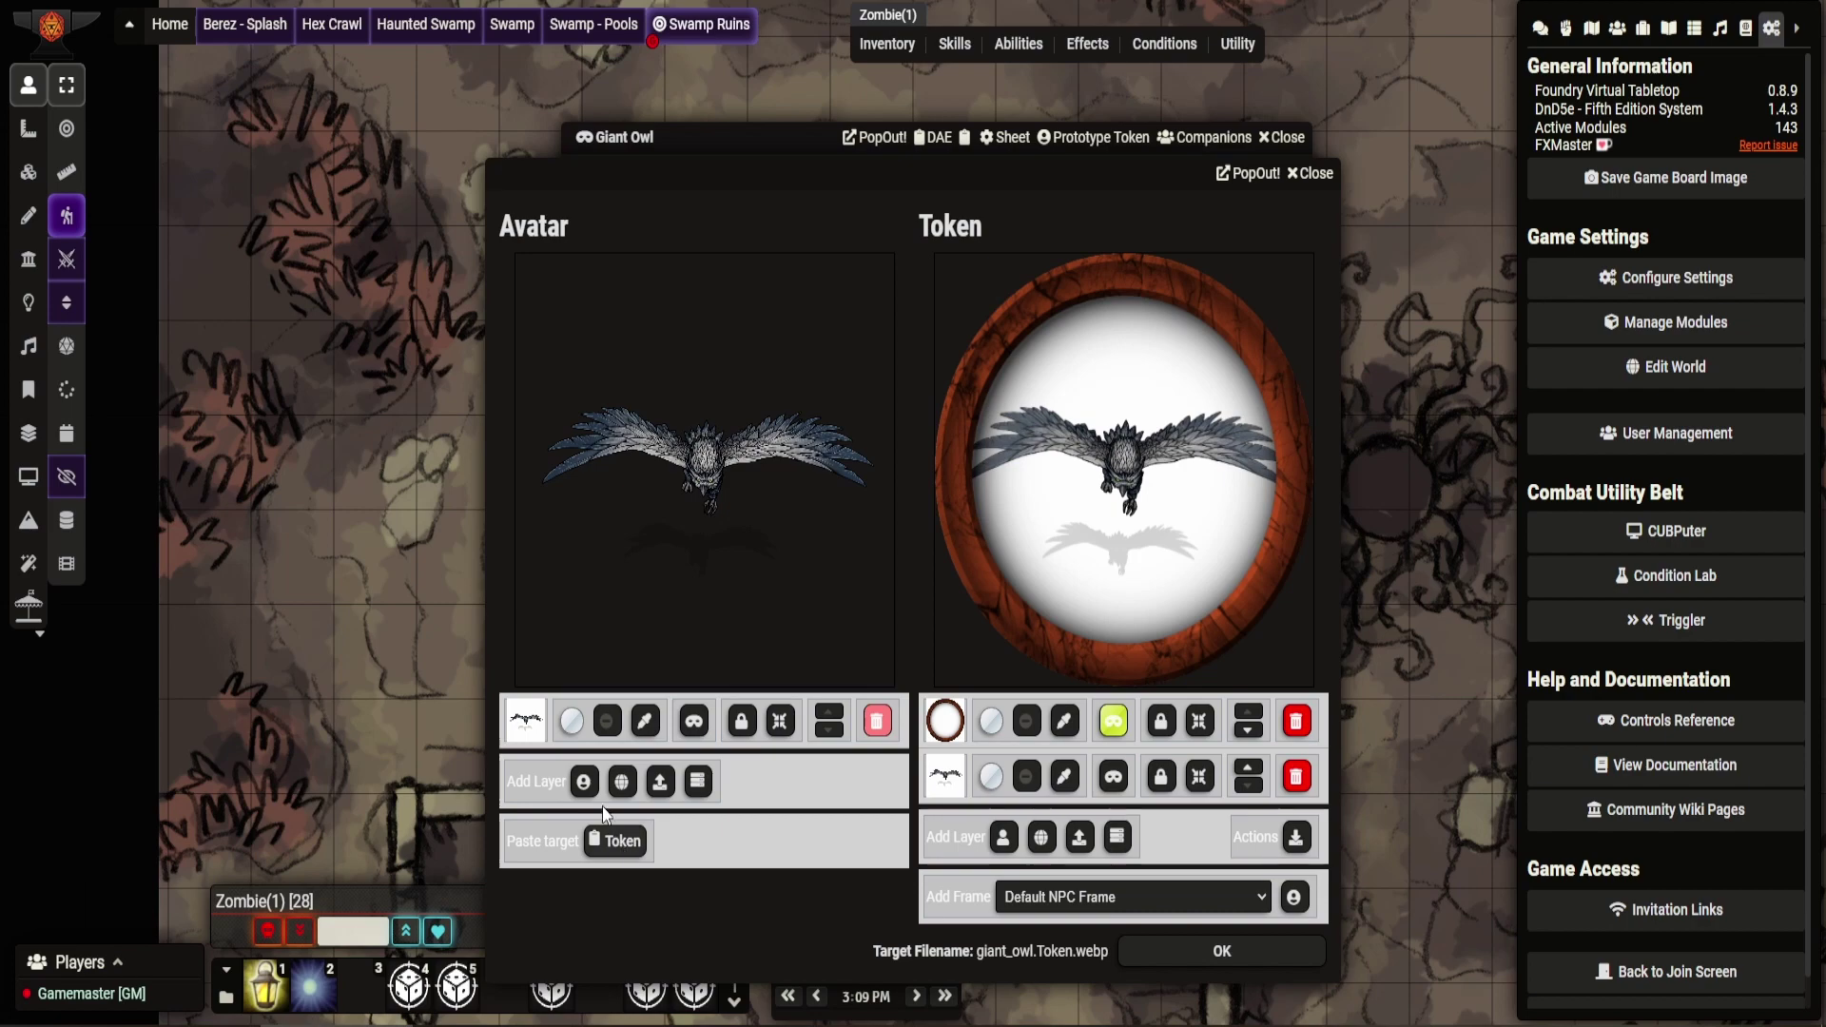
Replace the flying owl image with the new owl painting in the avatar layers, and use that avatar in place of the token's old image layer
click(698, 782)
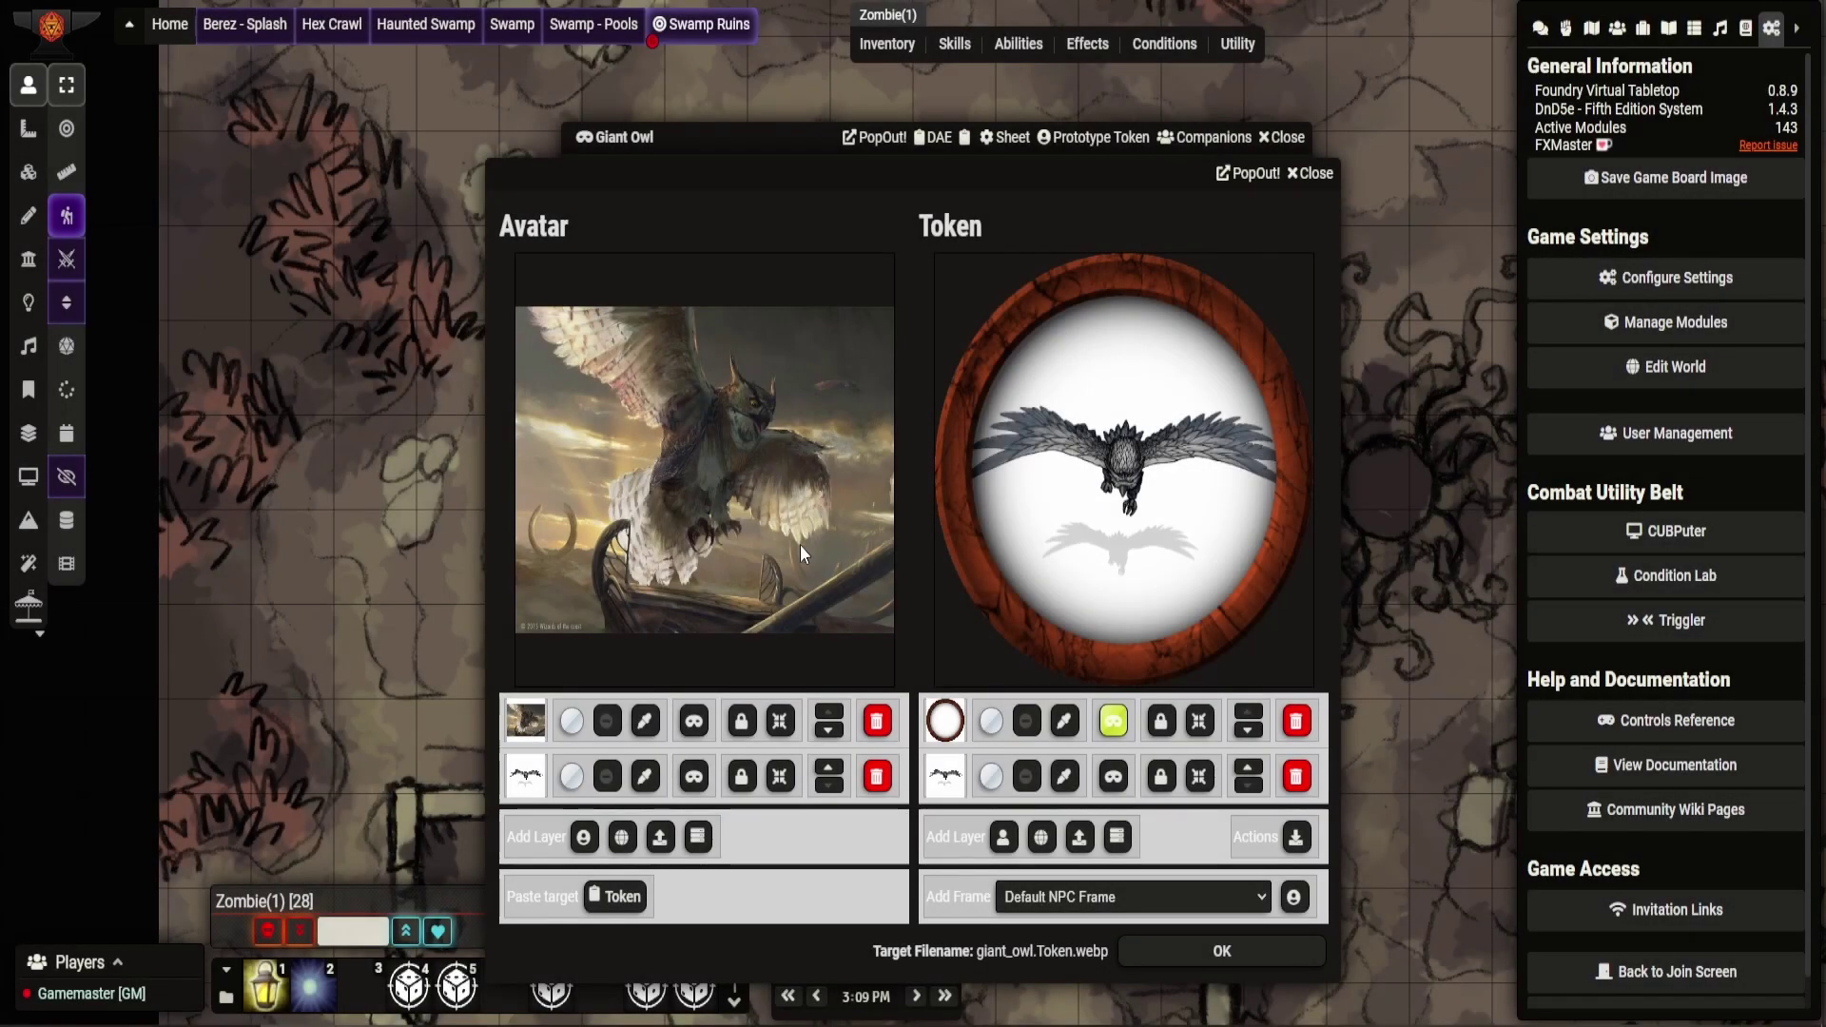
click(876, 777)
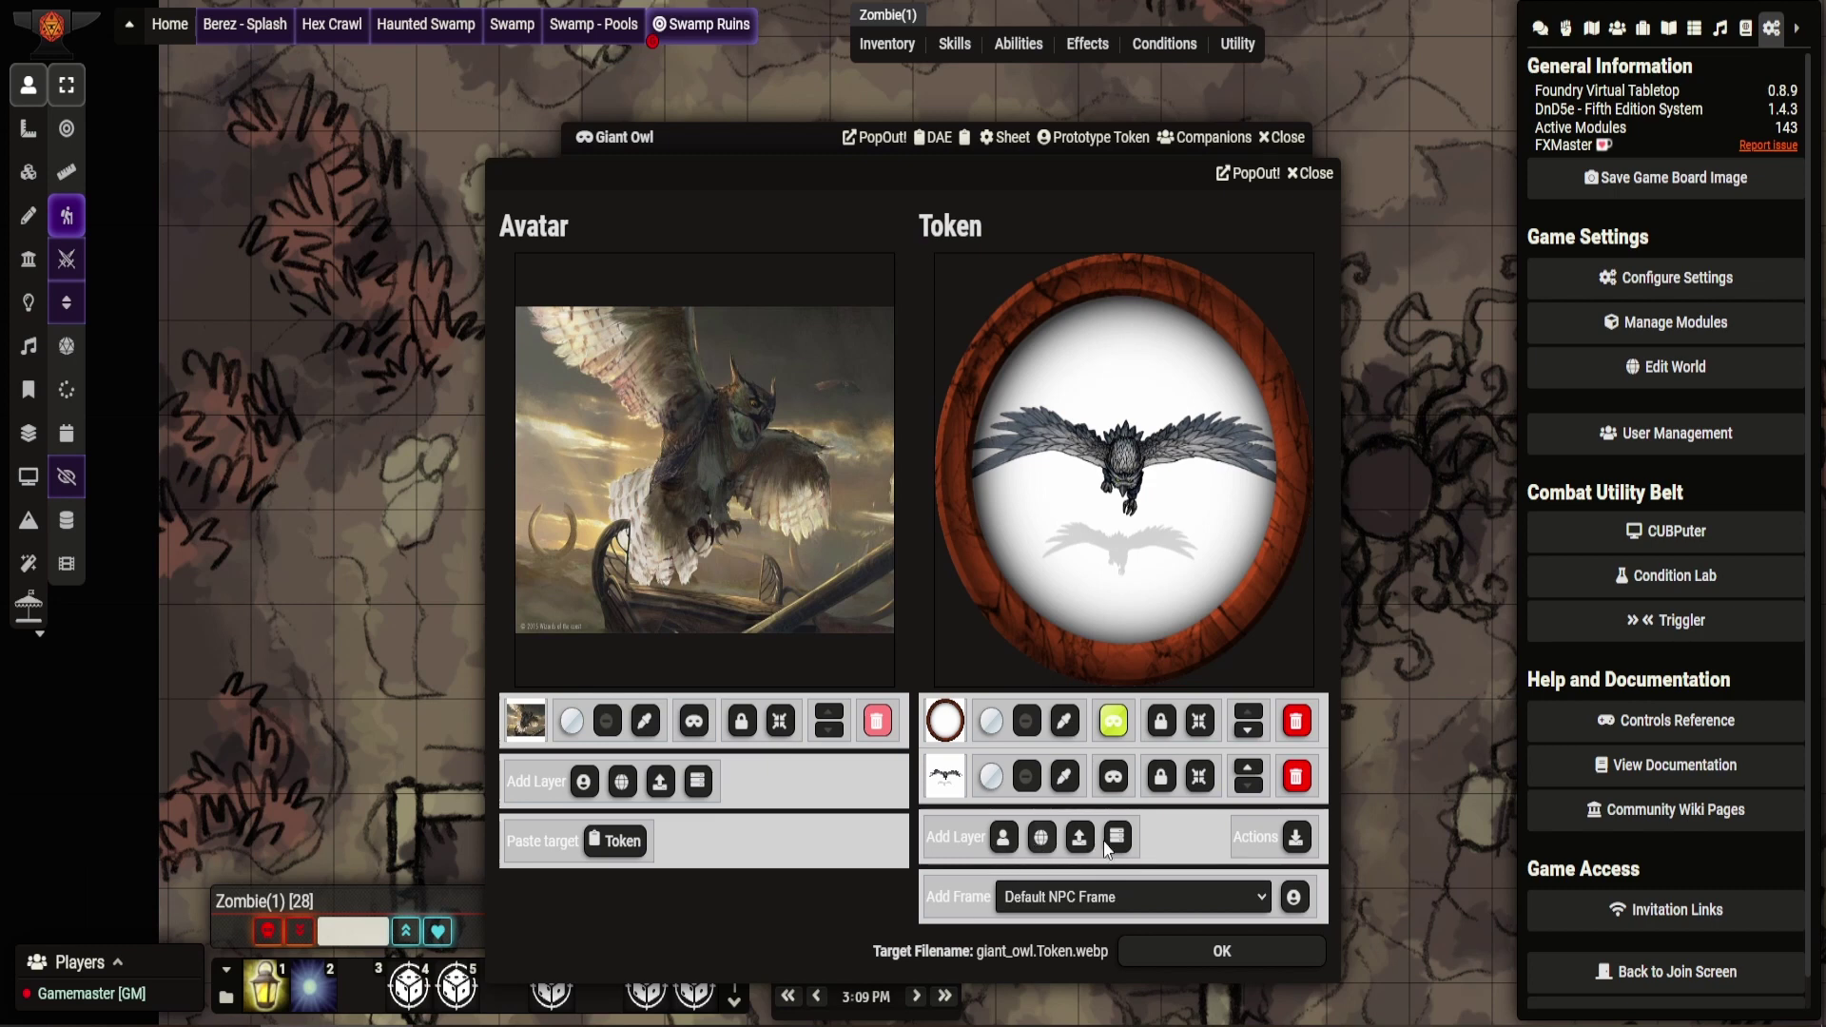
click(1005, 839)
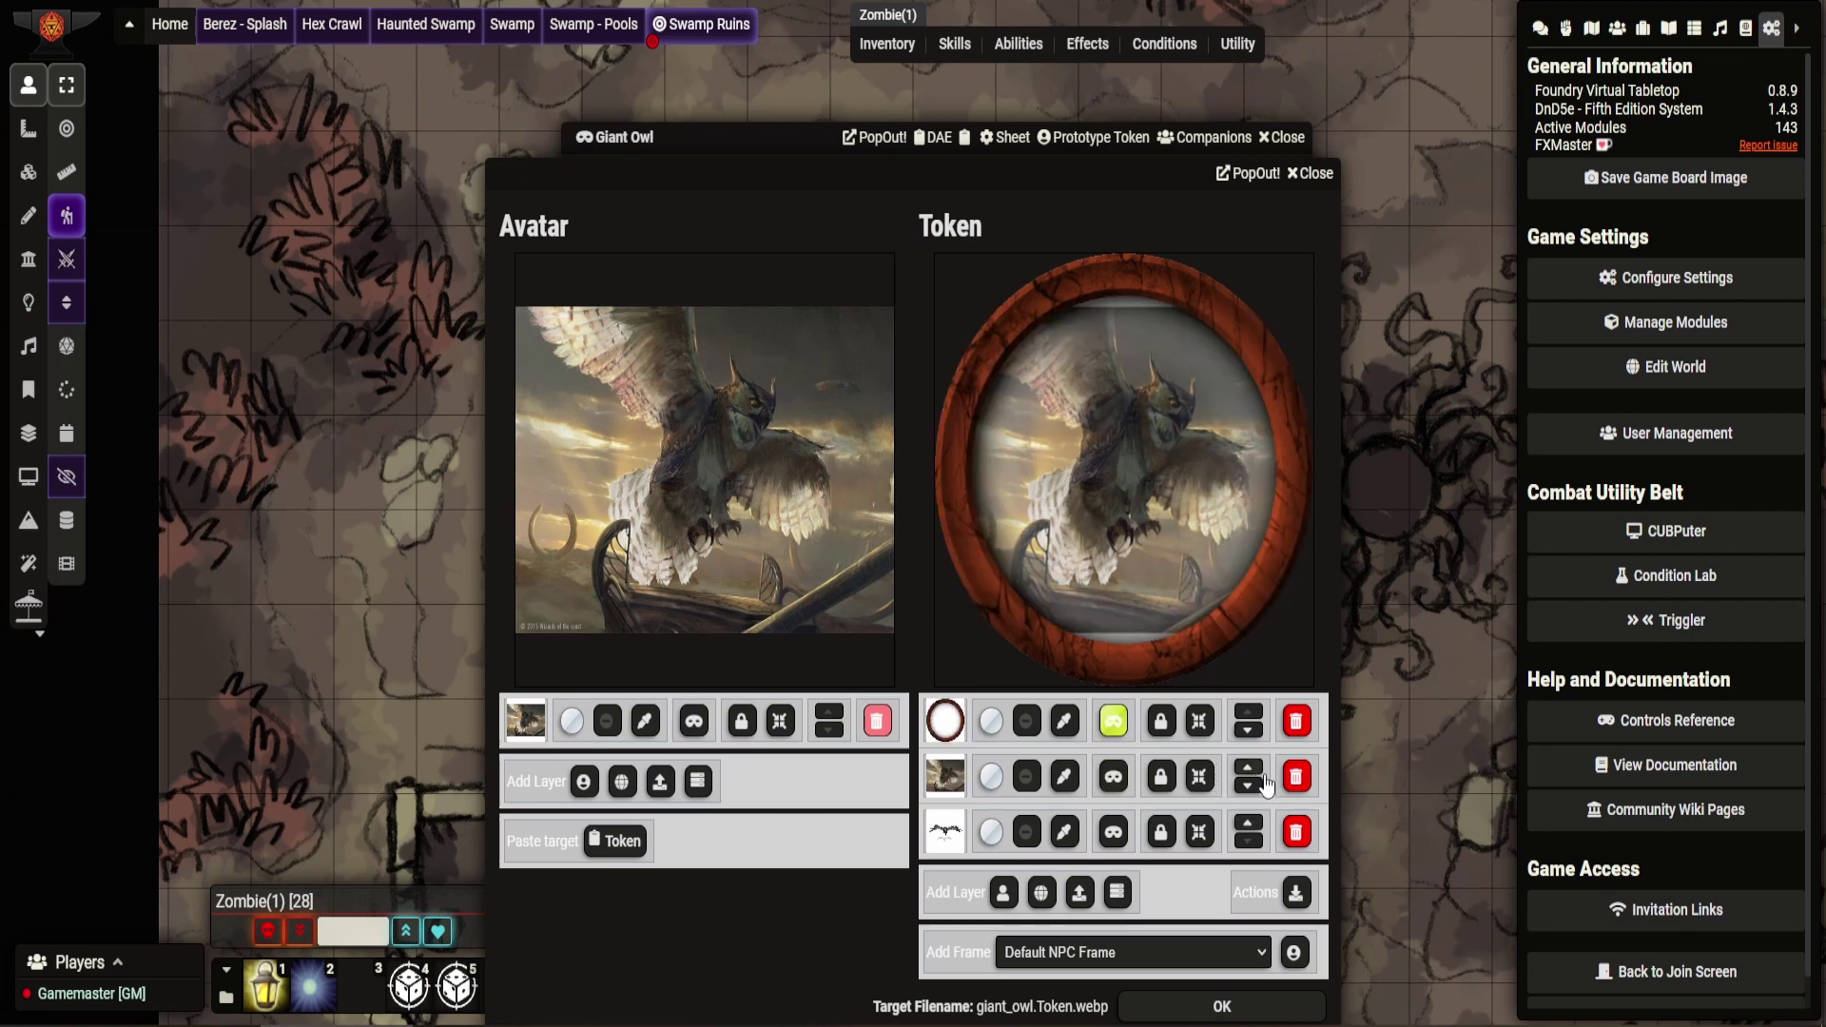
click(1298, 835)
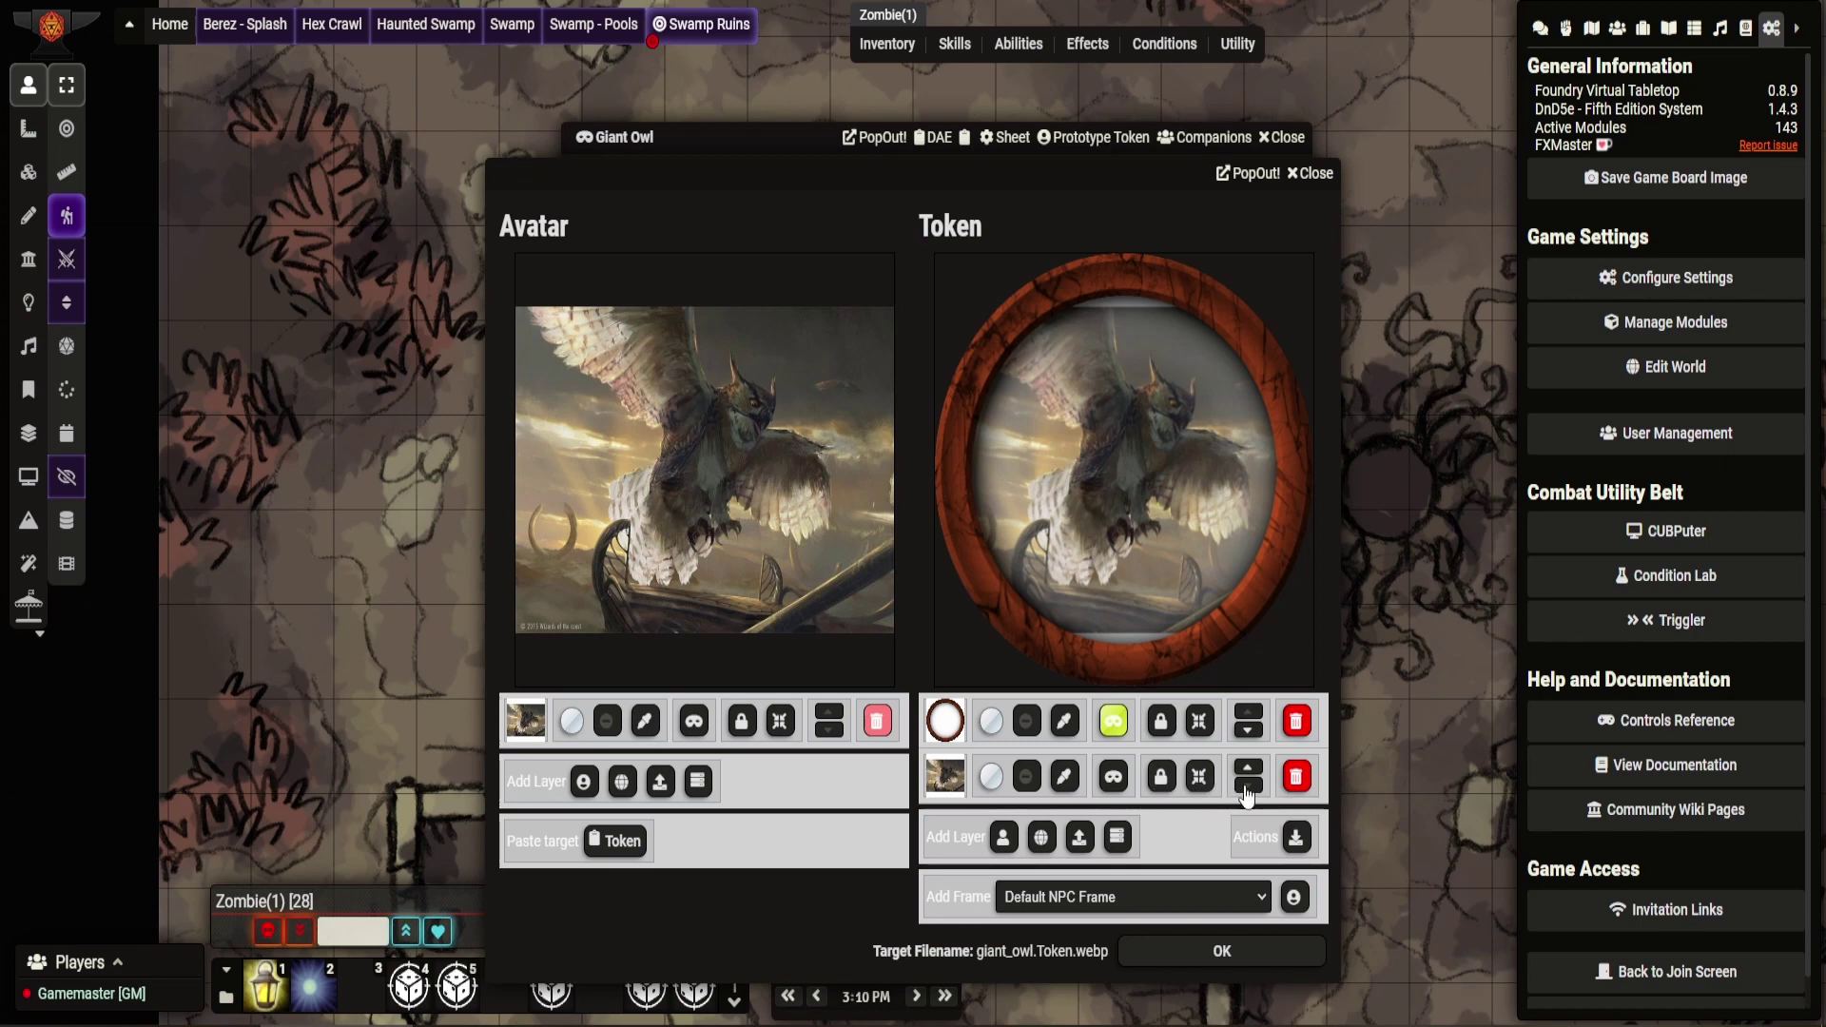
Unlock the token's owl painting layer, enlarge and reposition it within the frame, relock it, save the images and close the Giant Owl sheet
click(1160, 790)
mouse_move(1116, 533)
mouse_down()
mouse_move(1102, 614)
mouse_move(1110, 498)
mouse_move(1133, 526)
mouse_up()
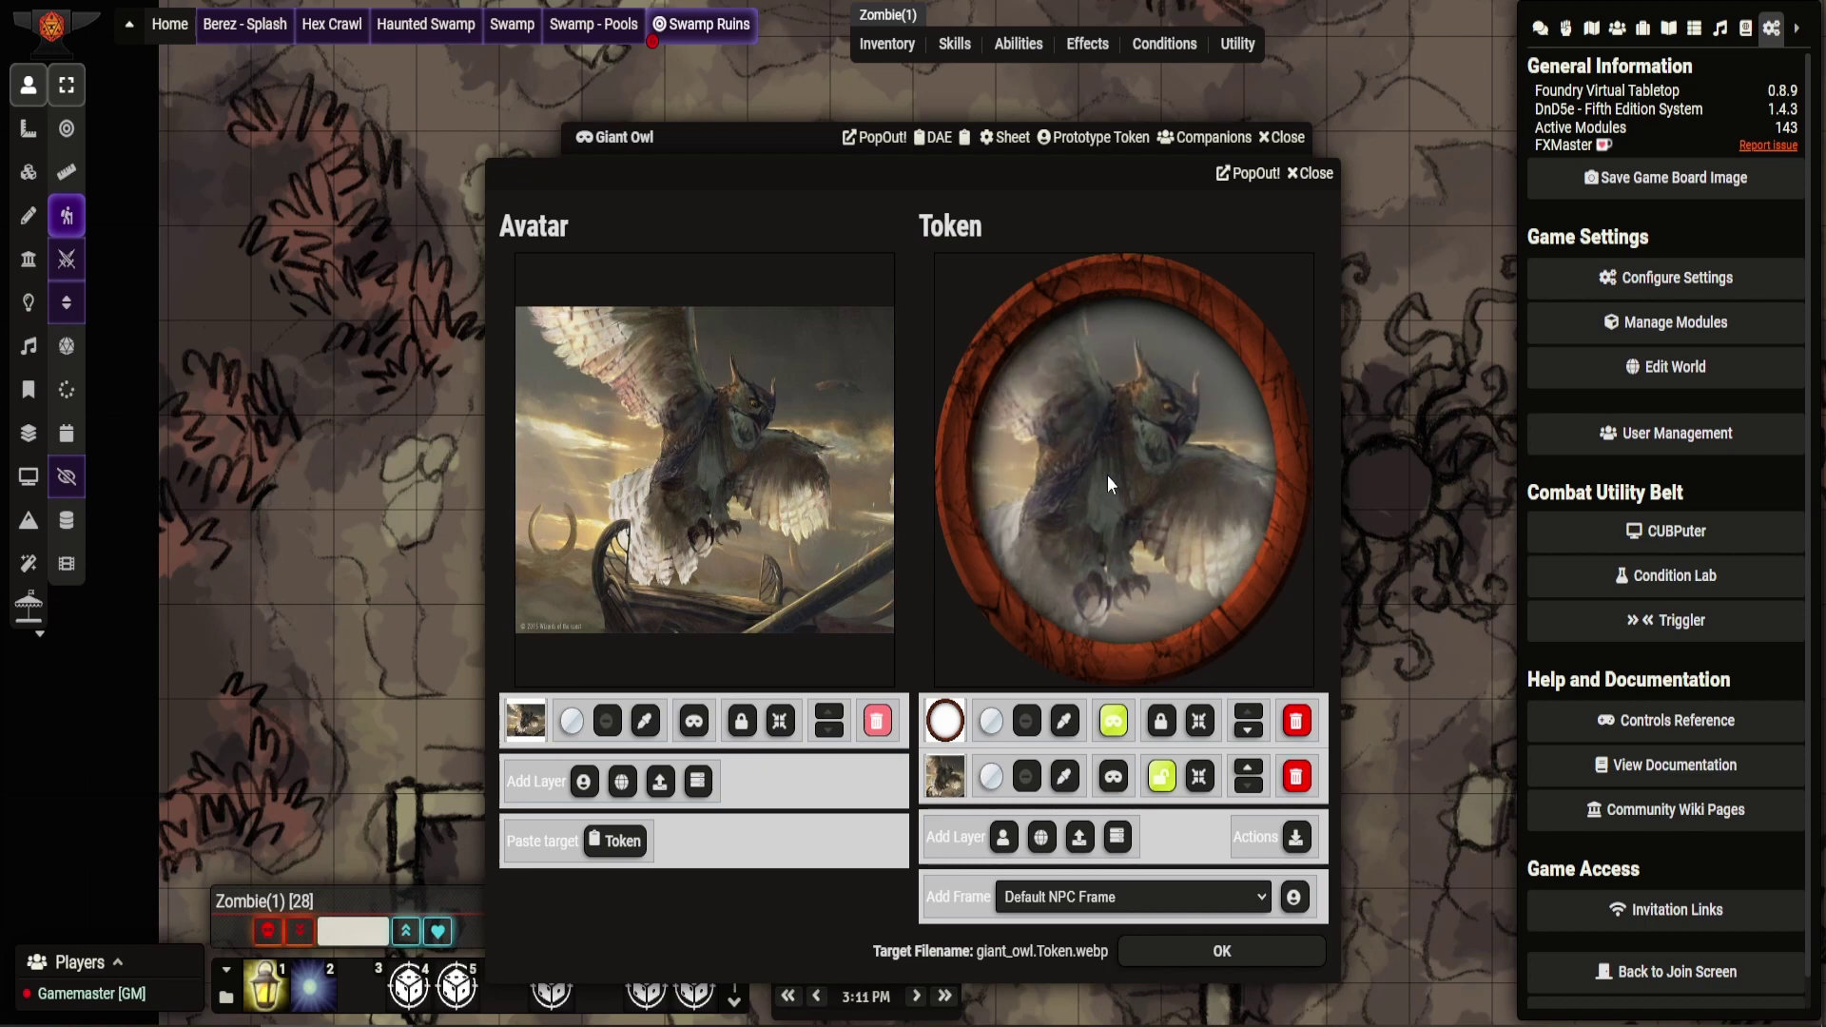
click(1164, 782)
click(1223, 951)
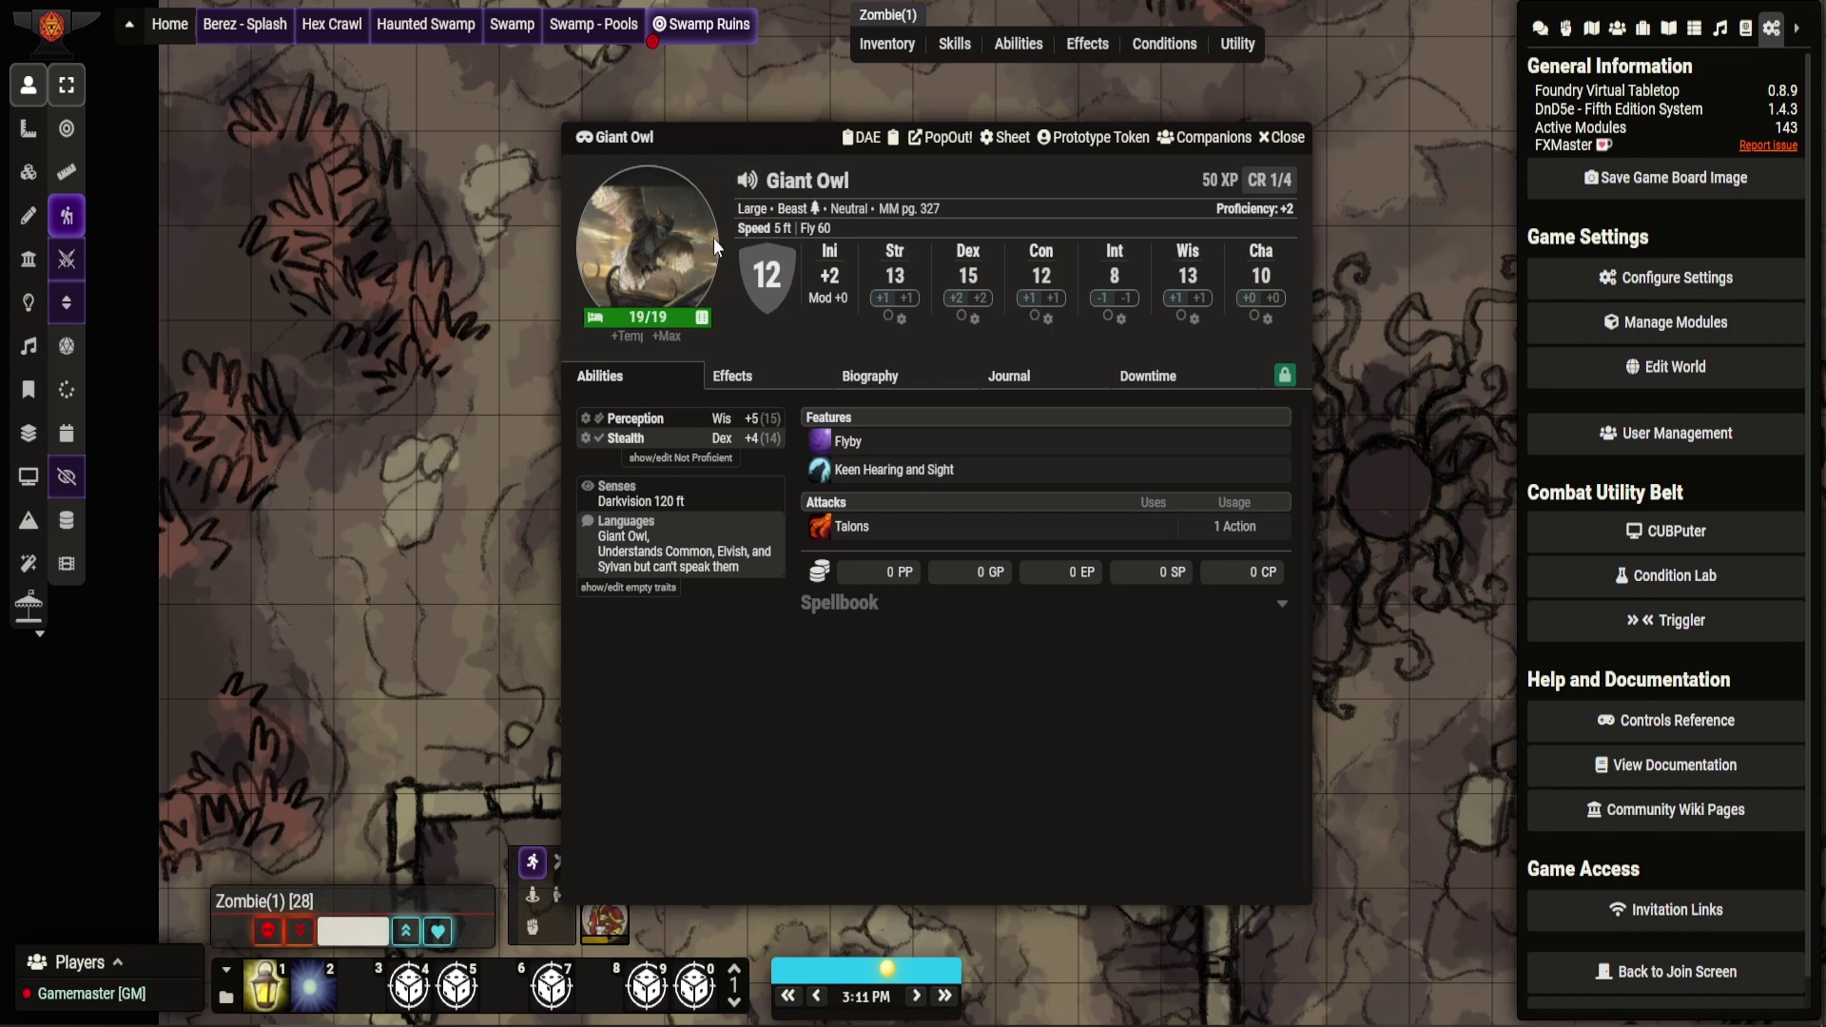
click(1281, 137)
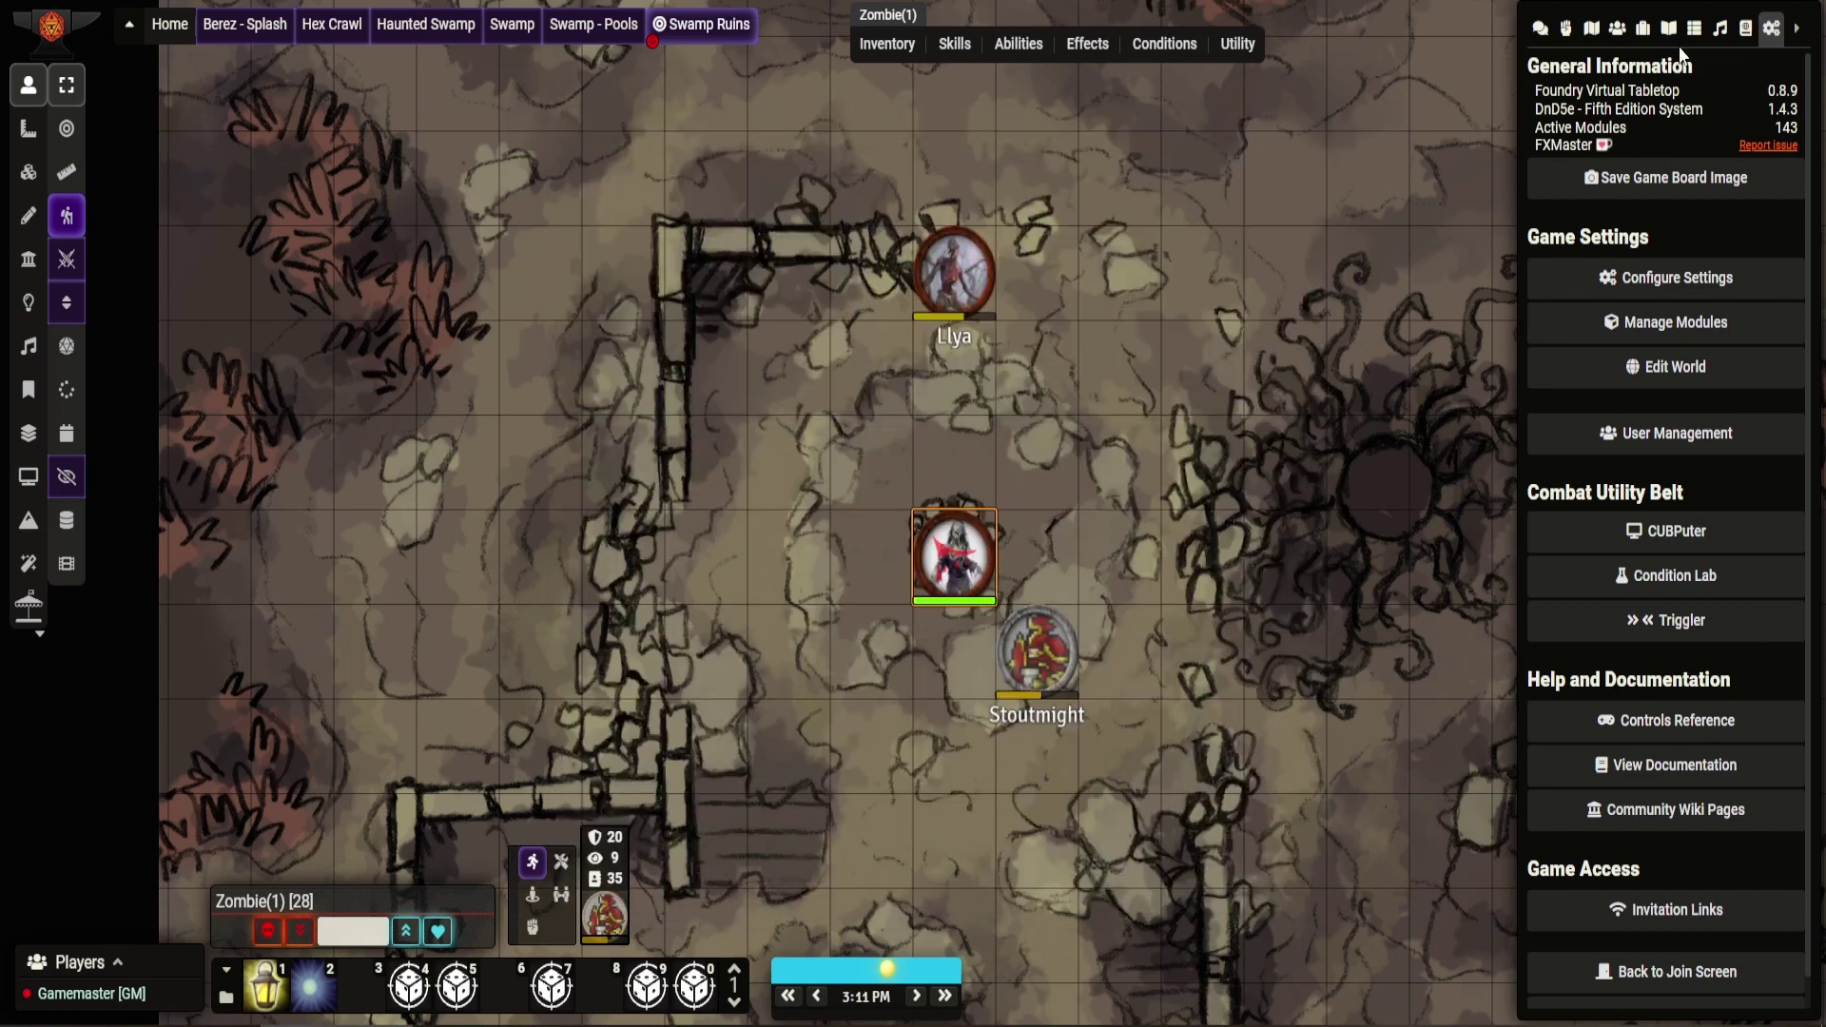
Place the Giant Owl actor on the map west of the ruined wall to check its token, and delete that token
click(1618, 35)
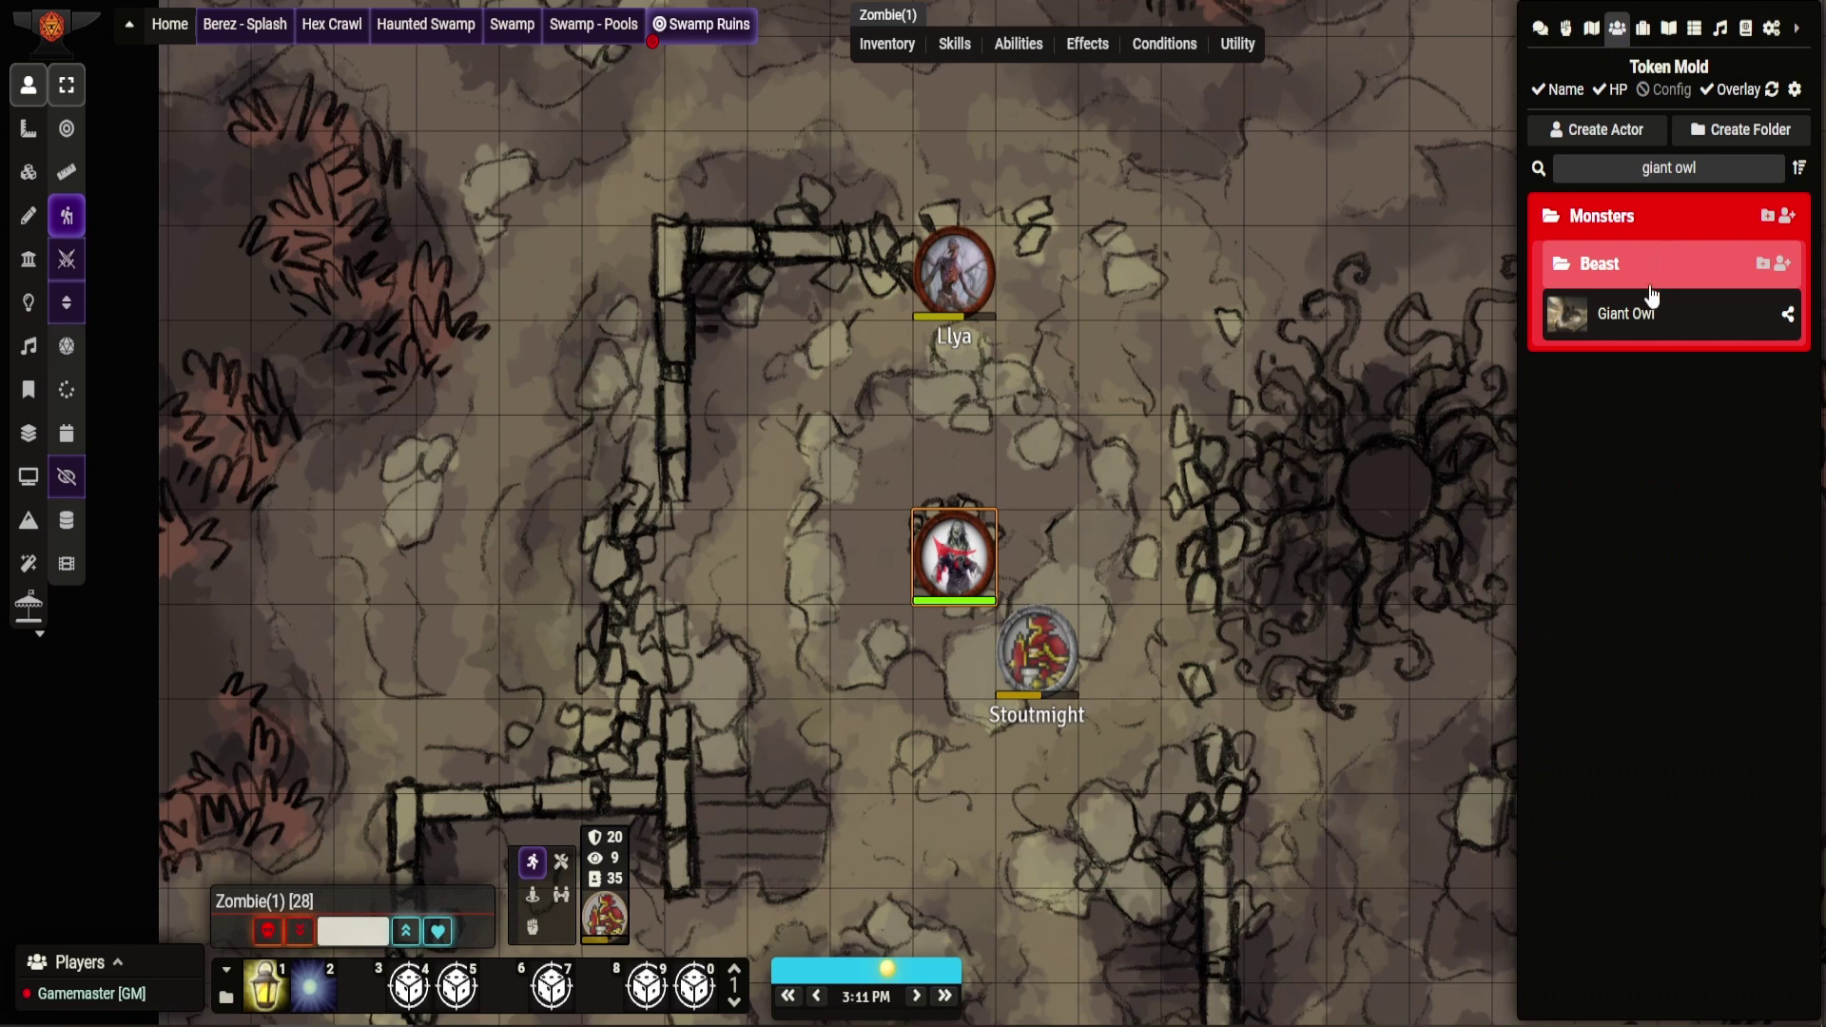
drag(1624, 322, 394, 504)
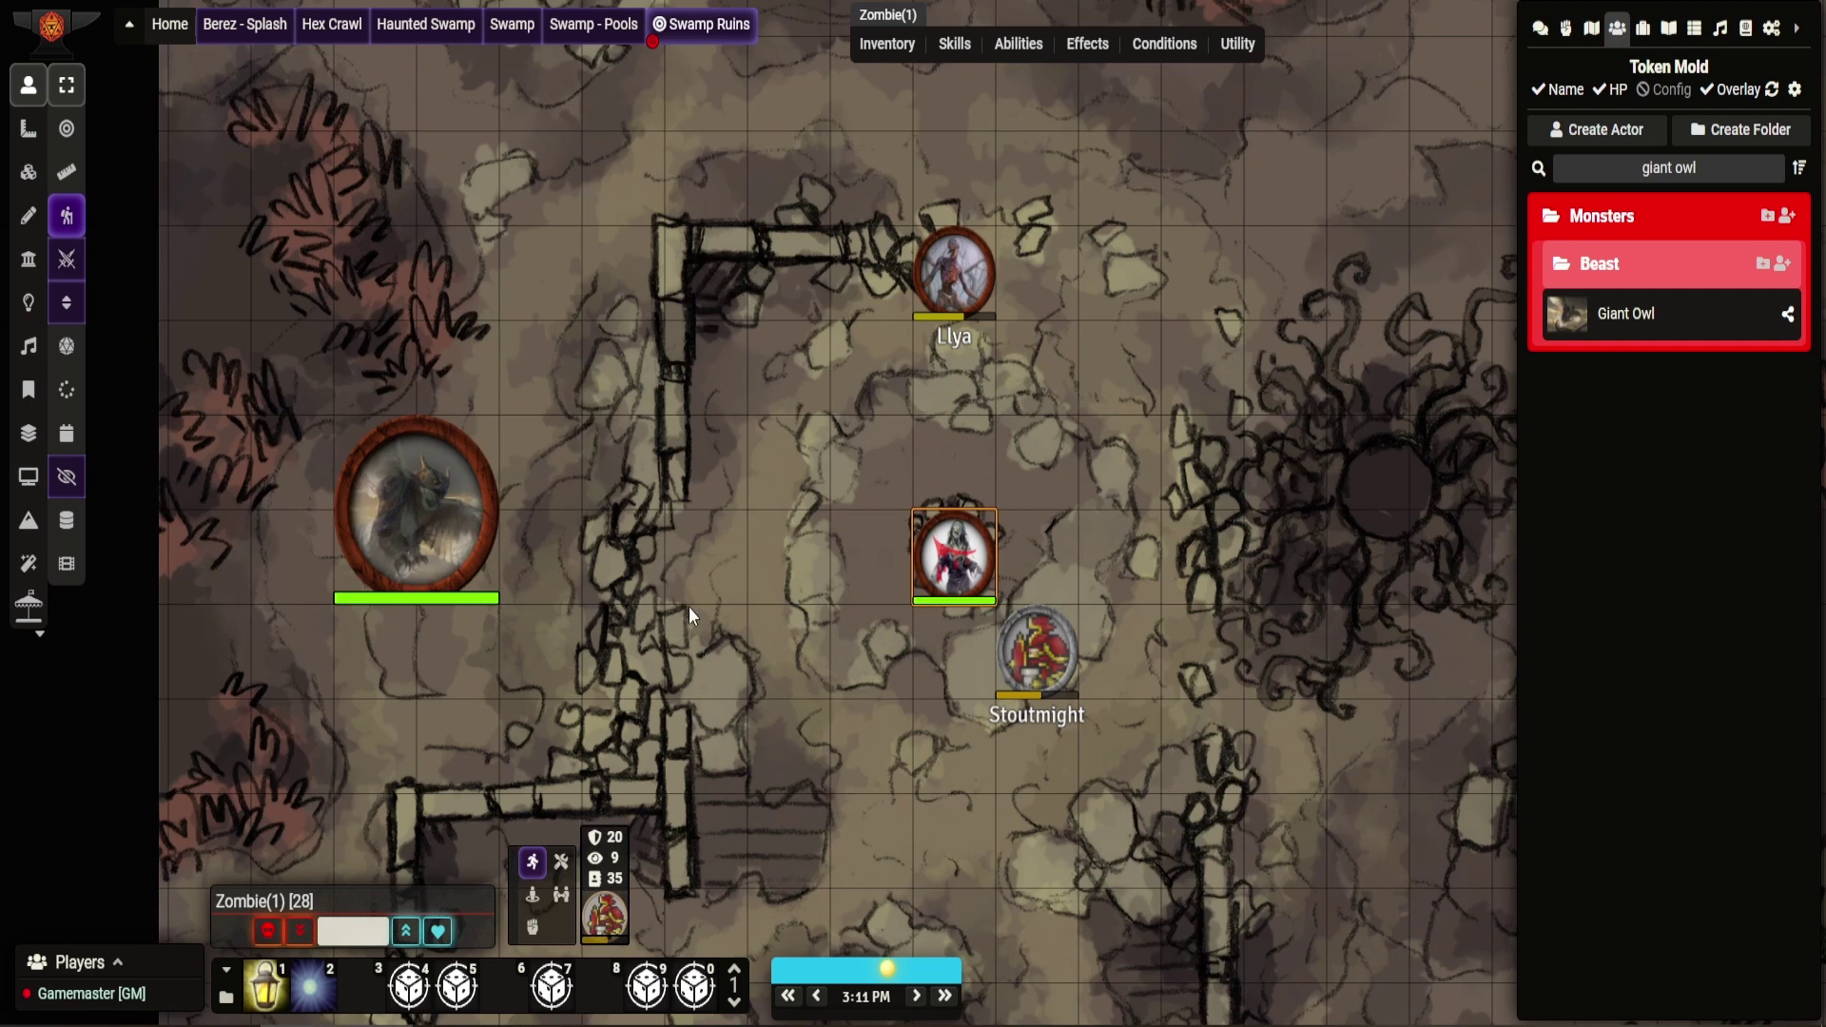
click(370, 524)
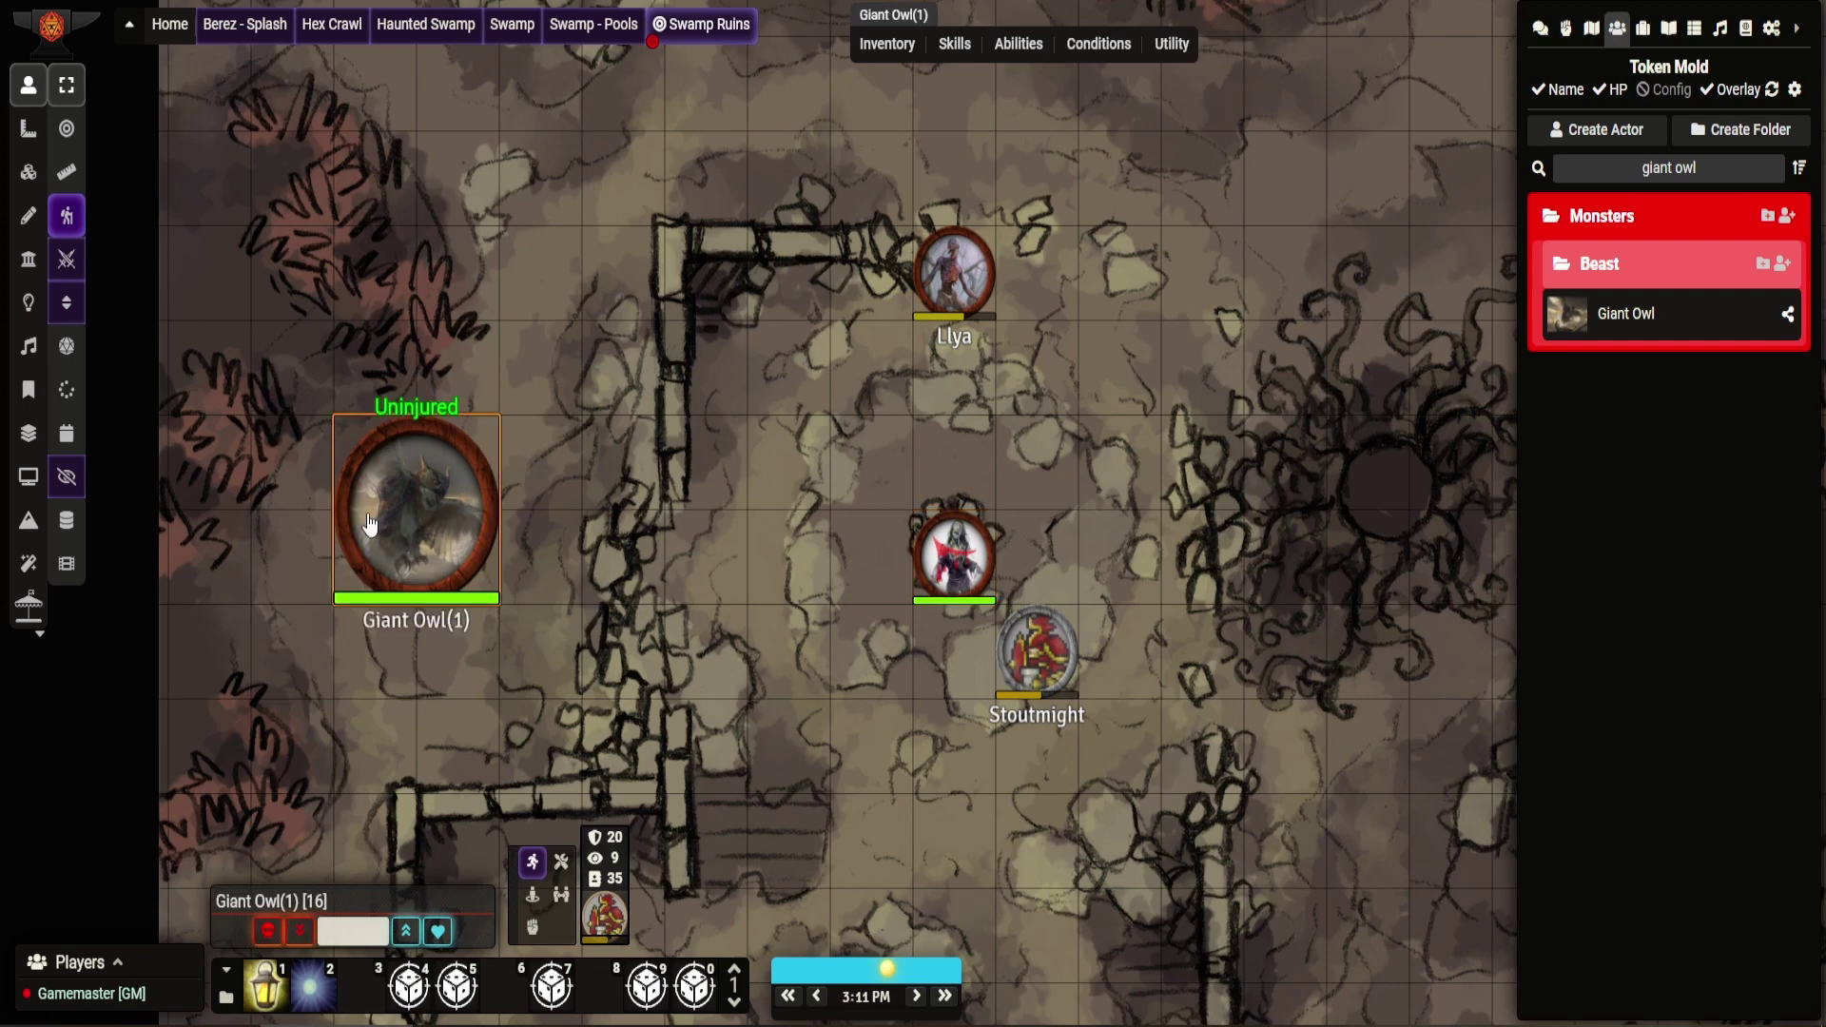
key(Delete)
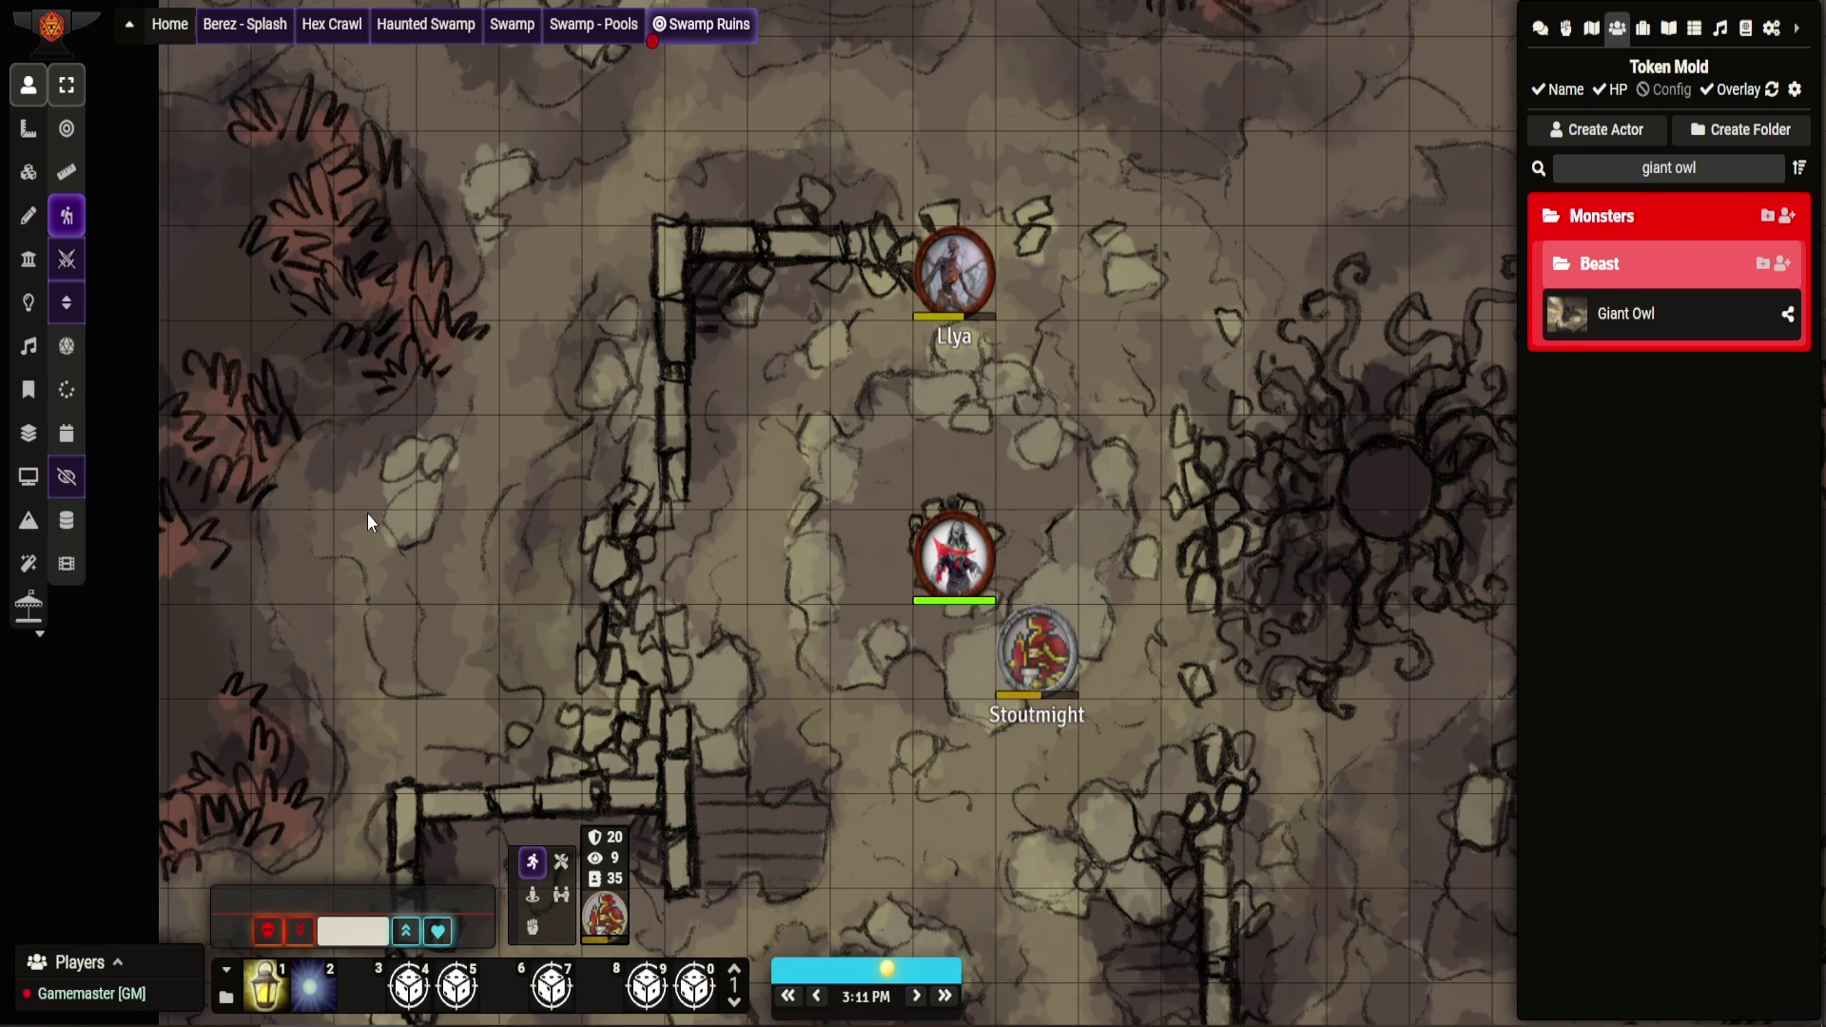